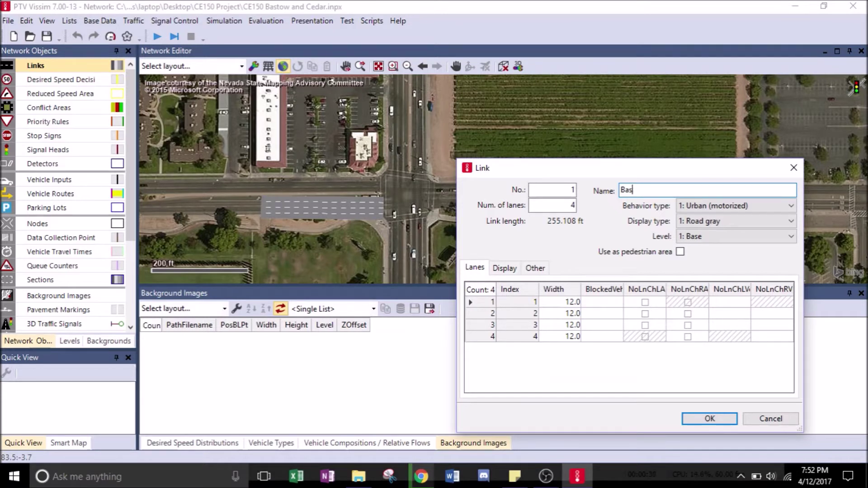
Name the link Barstow EB inbound and set the lane 1 width to 10 and the lane 4 width to 9.
{"action": "type", "text": "tow EB inbound"}
{"action": "left_click", "coordinate": [574, 305]}
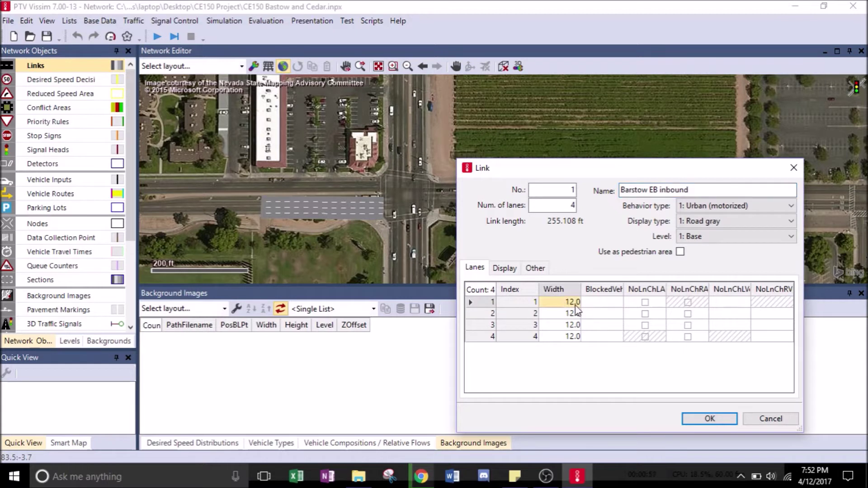
{"action": "type", "text": "10"}
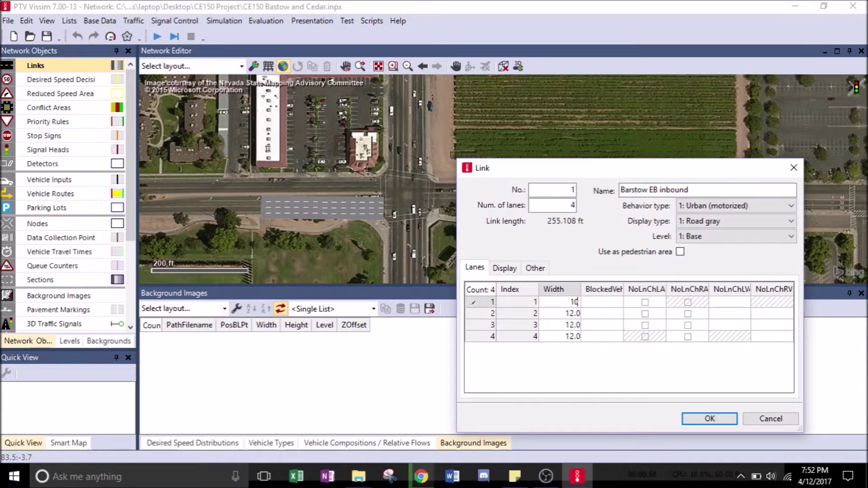
{"action": "left_click", "coordinate": [571, 339]}
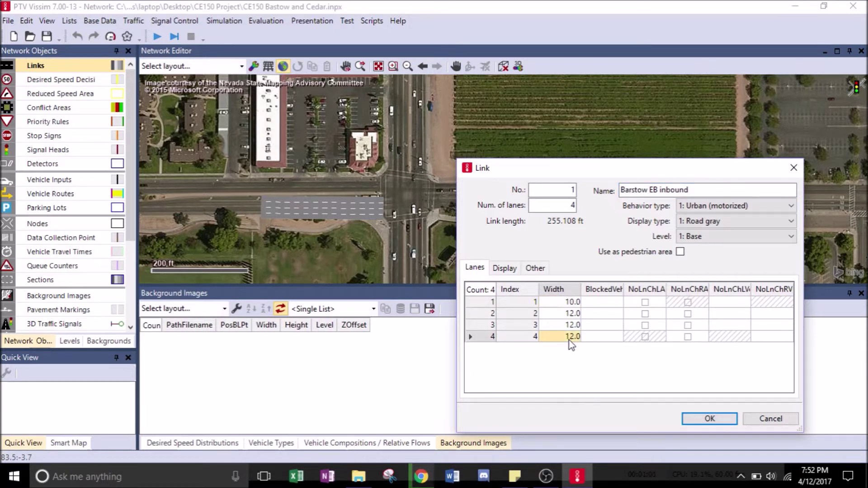
{"action": "type", "text": "9"}
{"action": "left_click", "coordinate": [694, 419]}
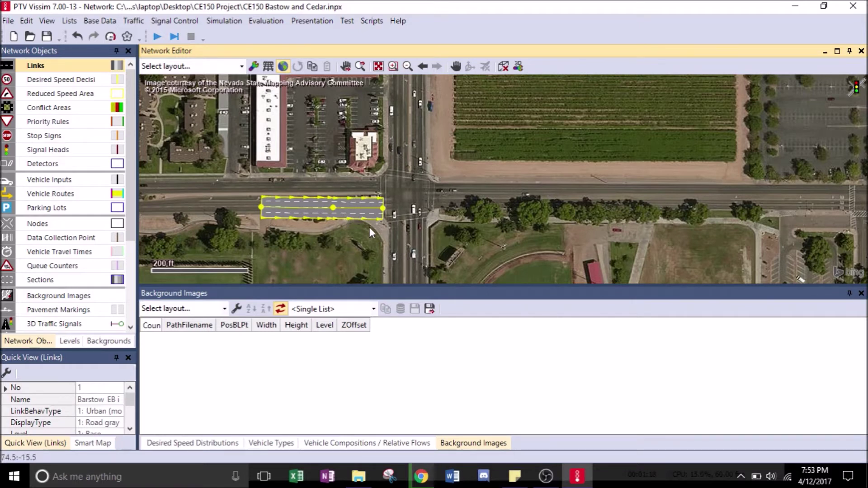
Duplicate the Barstow EB inbound link into three copies around the intersection.
{"action": "right_click", "coordinate": [417, 239]}
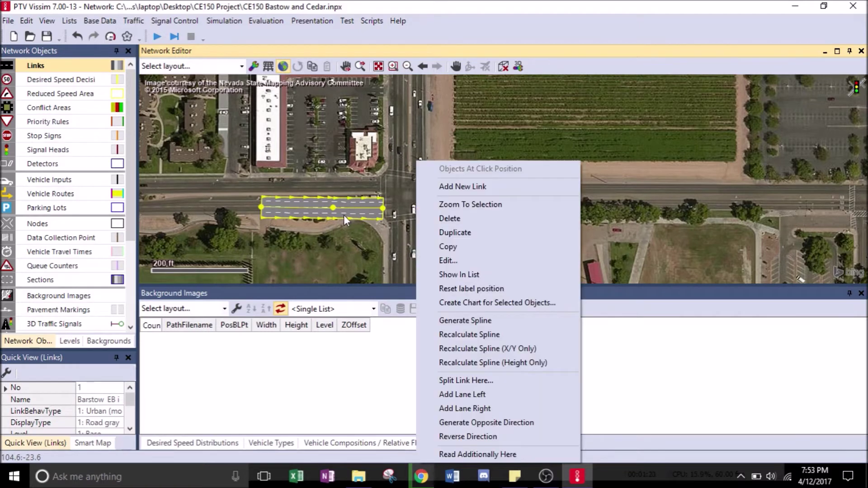
{"action": "left_click", "coordinate": [343, 215]}
{"action": "left_click_drag", "start_coordinate": [346, 213], "coordinate": [430, 139]}
Reshape one copied link into the northbound Cedar approach, running along the road south of the intersection and ending at its edge.
{"action": "left_click_drag", "start_coordinate": [328, 244], "coordinate": [395, 311]}
{"action": "left_click_drag", "start_coordinate": [447, 243], "coordinate": [415, 206]}
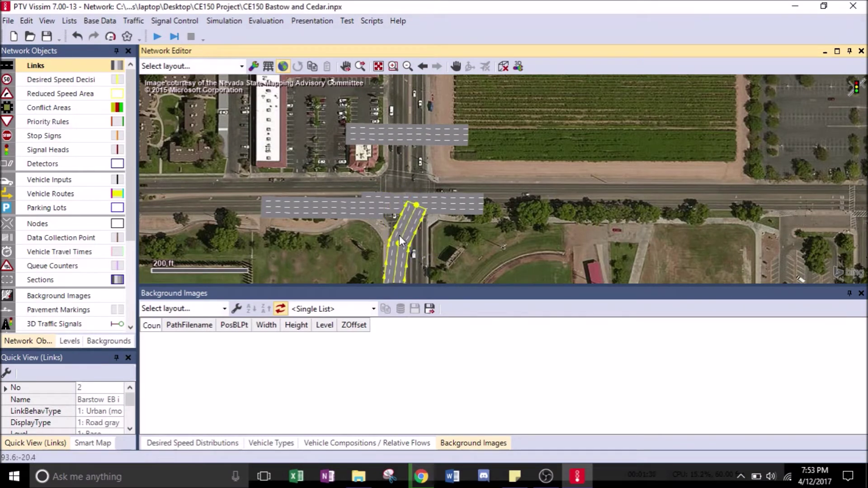
{"action": "left_click_drag", "start_coordinate": [408, 250], "coordinate": [415, 266]}
{"action": "left_click_drag", "start_coordinate": [457, 284], "coordinate": [458, 357]}
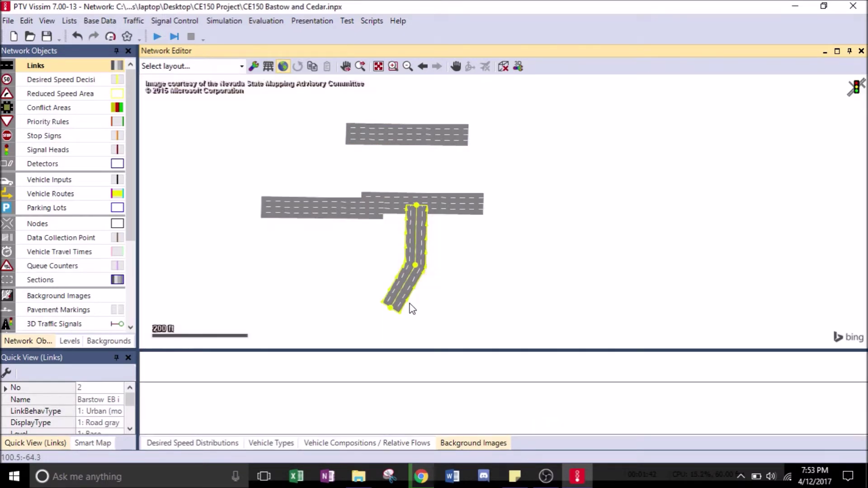
{"action": "left_click_drag", "start_coordinate": [398, 311], "coordinate": [415, 324]}
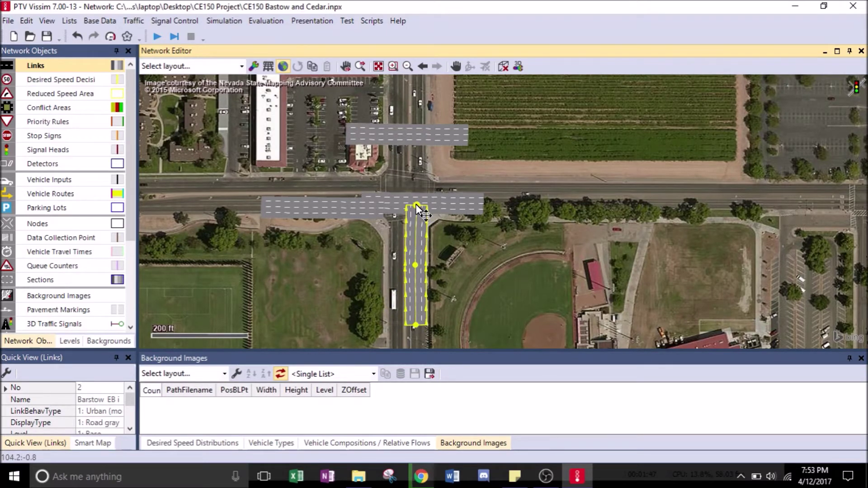
{"action": "left_click_drag", "start_coordinate": [416, 207], "coordinate": [416, 215]}
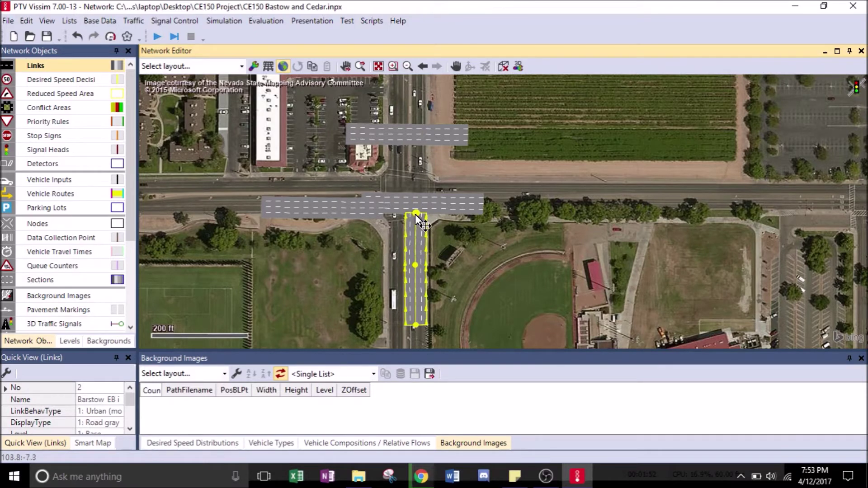
Reshape the copied link overlapping the intersection into the westbound Barstow approach, running along the road east of the intersection.
{"action": "left_click", "coordinate": [440, 198]}
{"action": "left_click_drag", "start_coordinate": [365, 202], "coordinate": [571, 185]}
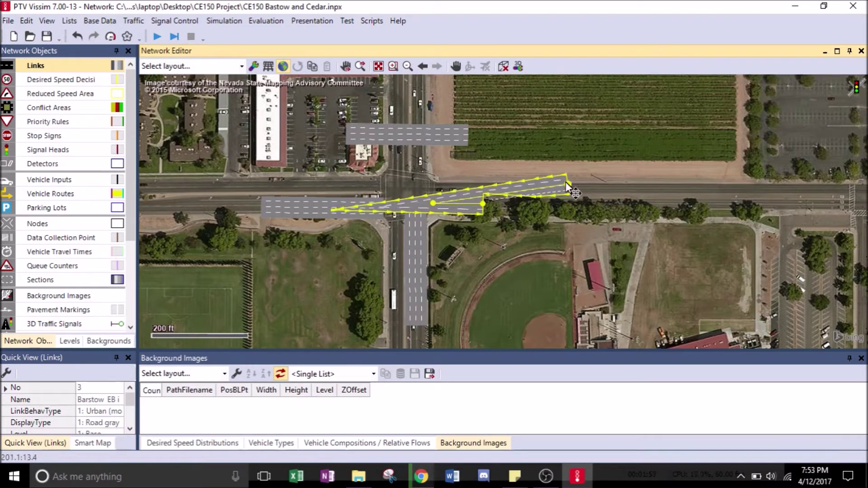
{"action": "left_click_drag", "start_coordinate": [482, 203], "coordinate": [446, 182]}
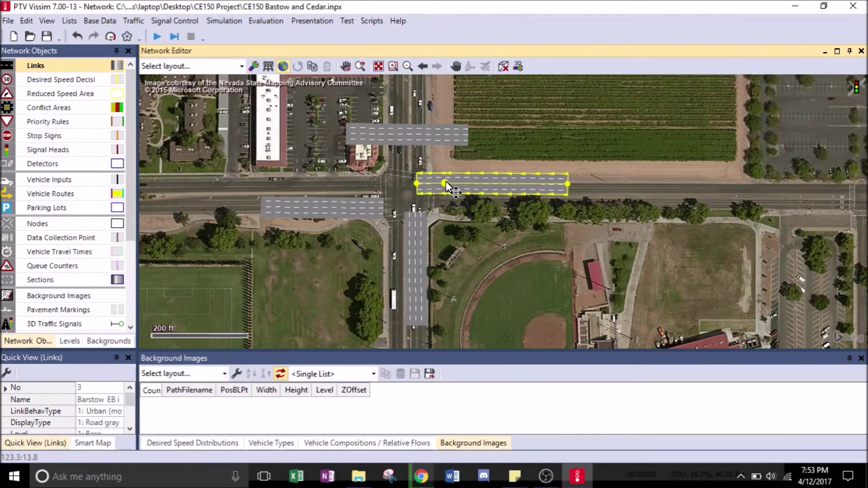
{"action": "left_click_drag", "start_coordinate": [566, 184], "coordinate": [647, 185]}
{"action": "left_click_drag", "start_coordinate": [416, 183], "coordinate": [452, 187]}
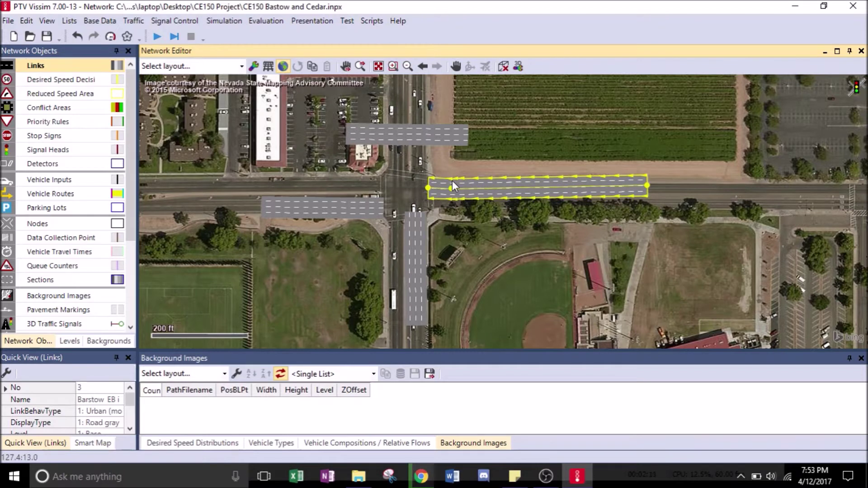
{"action": "left_click_drag", "start_coordinate": [456, 187], "coordinate": [455, 182]}
{"action": "key", "text": "ctrl+z"}
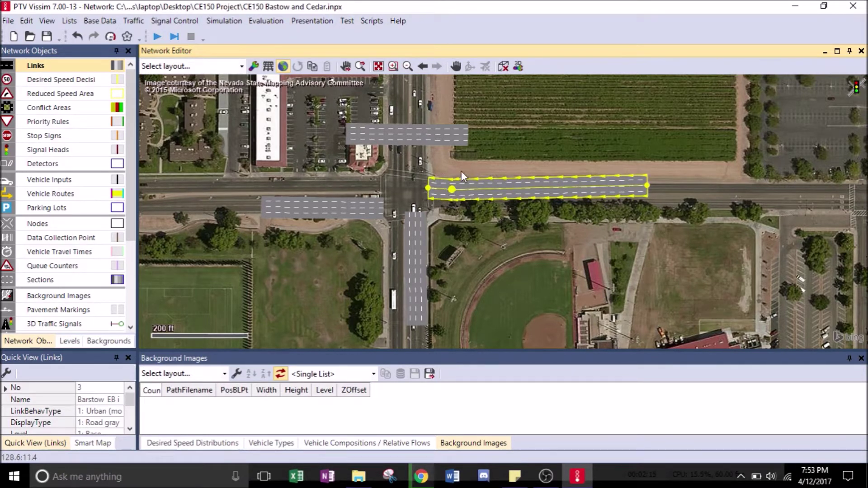
{"action": "left_click_drag", "start_coordinate": [648, 185], "coordinate": [651, 185]}
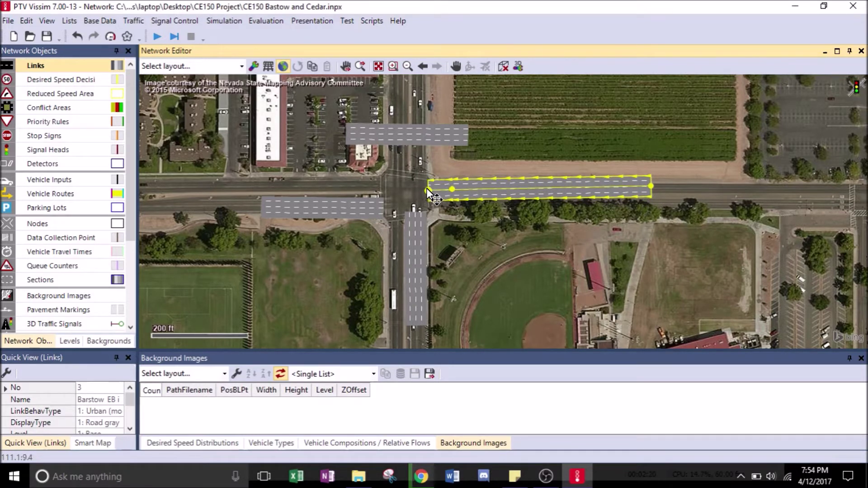
Reshape the remaining copied link into the southbound Cedar approach, running straight along the road north of the intersection.
{"action": "left_click", "coordinate": [425, 135]}
{"action": "left_click_drag", "start_coordinate": [467, 134], "coordinate": [401, 179]}
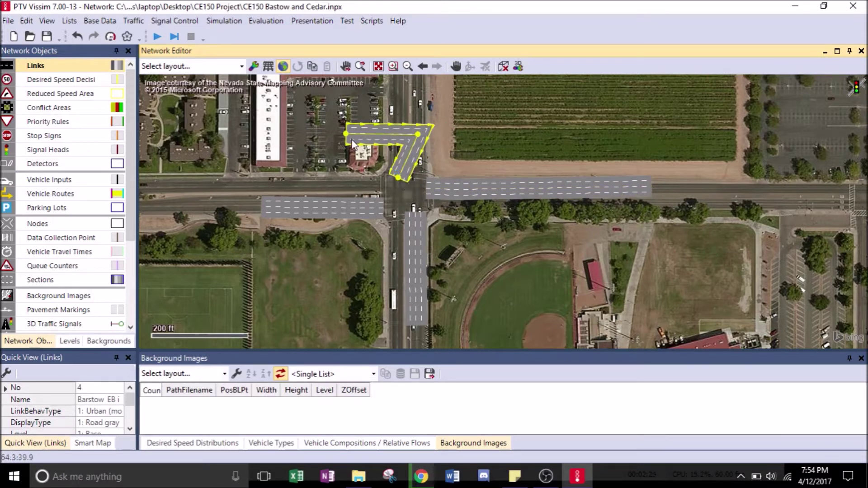
{"action": "left_click_drag", "start_coordinate": [347, 132], "coordinate": [392, 89]}
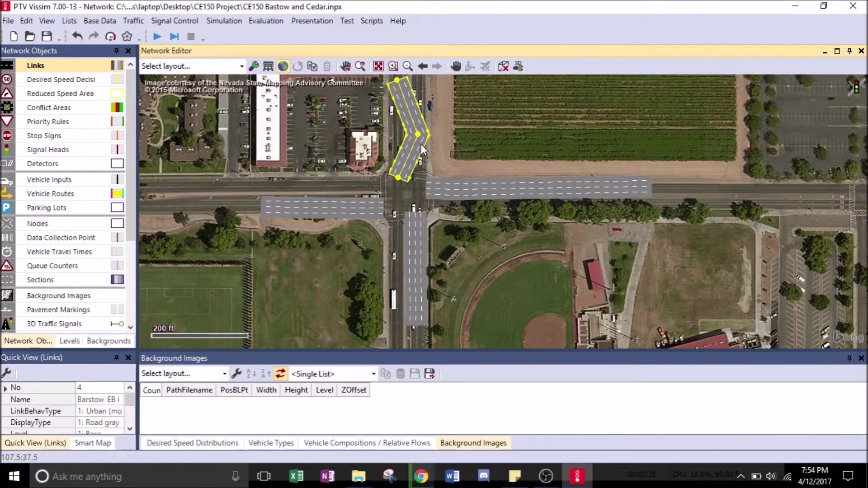
{"action": "mouse_move", "coordinate": [418, 135]}
{"action": "left_mouse_down"}
{"action": "mouse_move", "coordinate": [404, 143]}
{"action": "mouse_move", "coordinate": [400, 137]}
{"action": "left_mouse_up"}
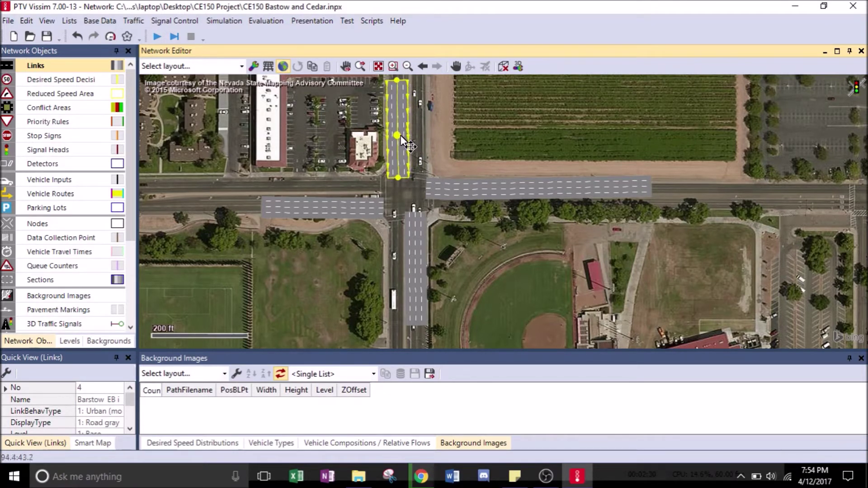
Duplicate the northbound Cedar approach link four times and reshape one copy into the westbound Barstow exit west of the intersection.
{"action": "left_click", "coordinate": [422, 246]}
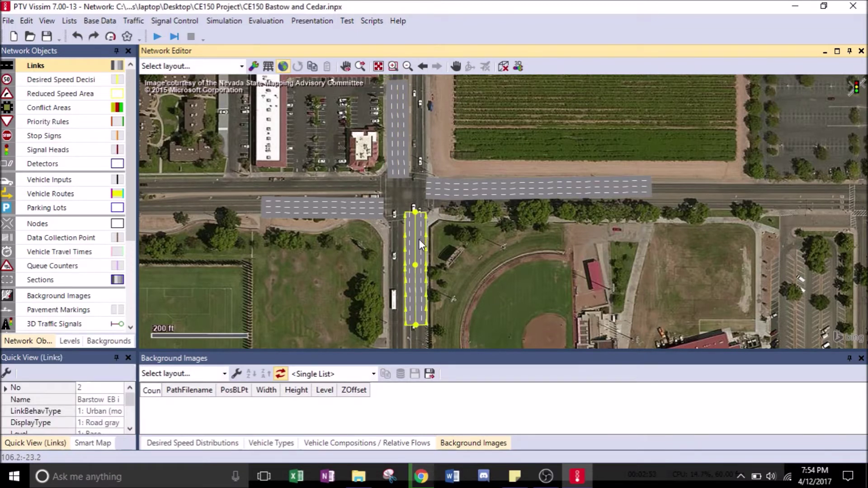
{"action": "left_click_drag", "start_coordinate": [418, 239], "coordinate": [304, 248]}
{"action": "left_click_drag", "start_coordinate": [301, 214], "coordinate": [291, 181]}
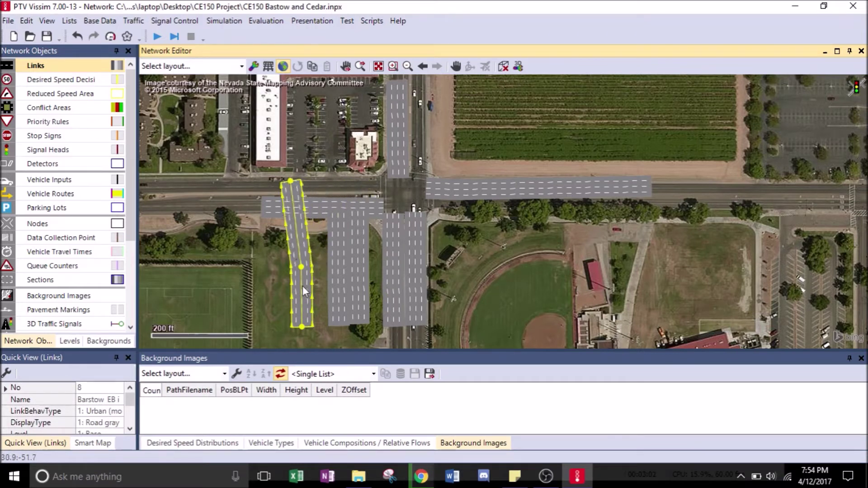
{"action": "left_click_drag", "start_coordinate": [304, 268], "coordinate": [326, 184]}
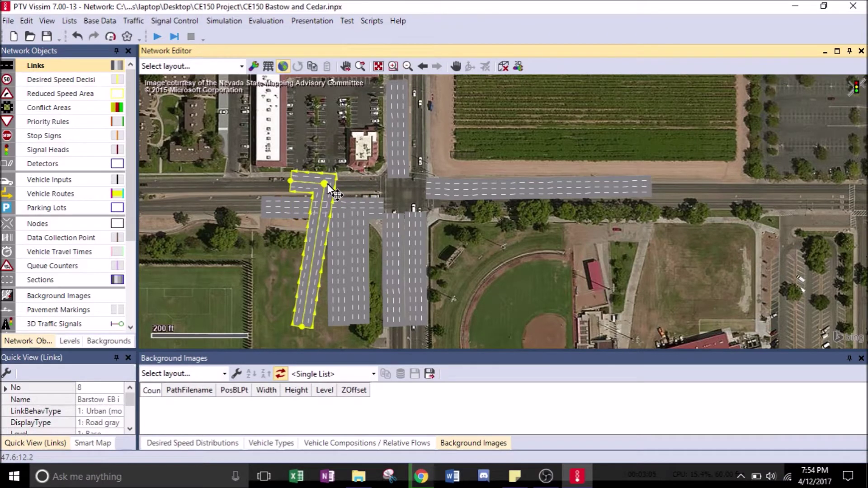
{"action": "left_click_drag", "start_coordinate": [299, 326], "coordinate": [383, 181]}
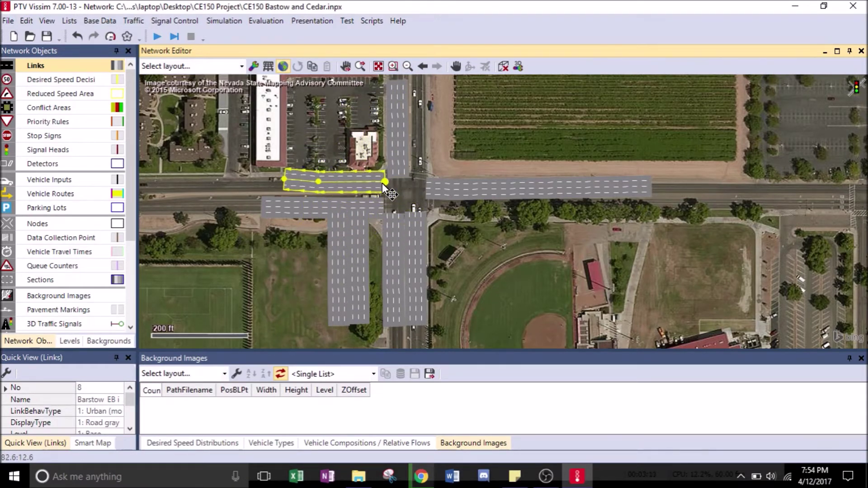
{"action": "left_click_drag", "start_coordinate": [286, 181], "coordinate": [228, 186]}
Position one copied link as the northbound Cedar exit north of the intersection and reshape another into the eastbound Barstow exit east of it.
{"action": "left_click", "coordinate": [357, 250]}
{"action": "left_click_drag", "start_coordinate": [334, 213], "coordinate": [413, 63]}
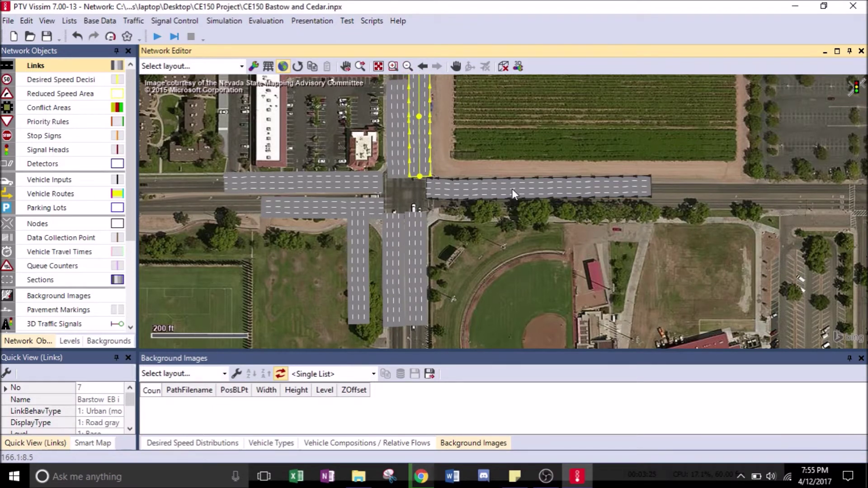
{"action": "left_click_drag", "start_coordinate": [356, 211], "coordinate": [602, 194]}
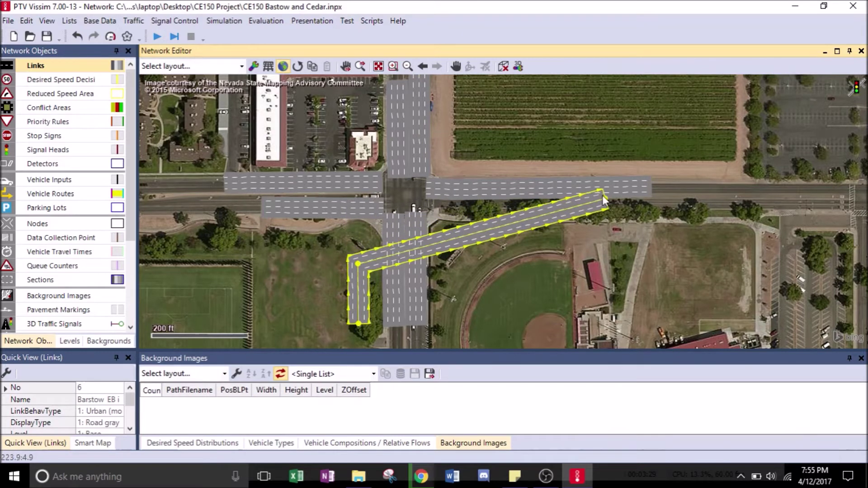
{"action": "left_click_drag", "start_coordinate": [358, 266], "coordinate": [500, 206]}
{"action": "left_click_drag", "start_coordinate": [359, 325], "coordinate": [428, 207]}
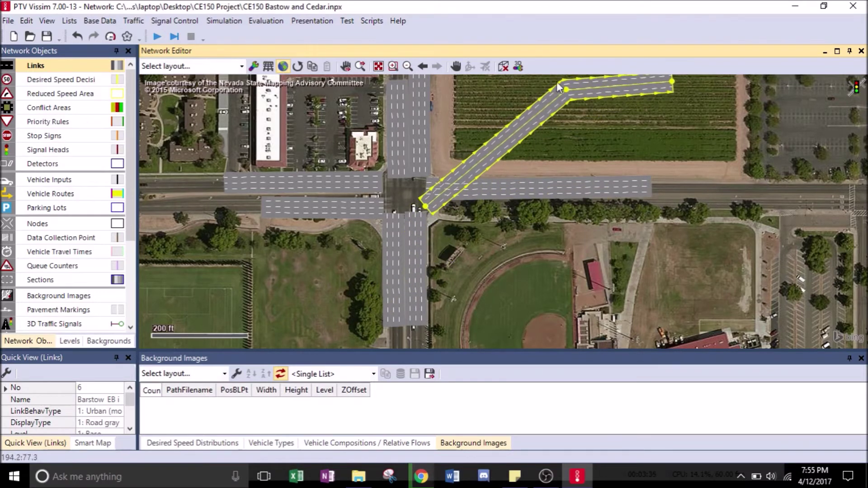
{"action": "left_click_drag", "start_coordinate": [566, 89], "coordinate": [559, 204]}
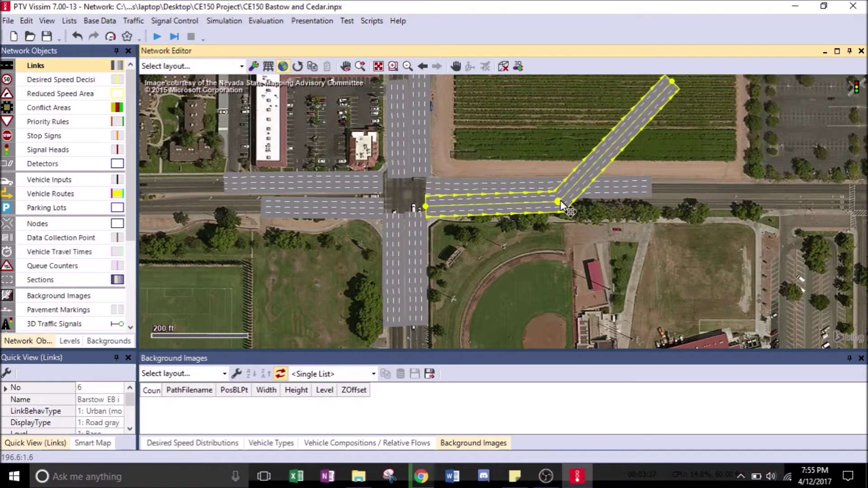
{"action": "left_click_drag", "start_coordinate": [672, 81], "coordinate": [655, 199]}
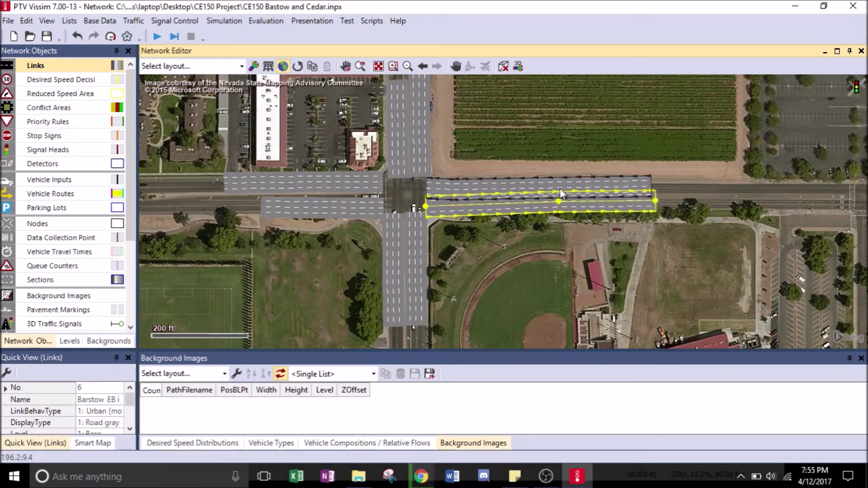
{"action": "left_click_drag", "start_coordinate": [557, 202], "coordinate": [559, 202]}
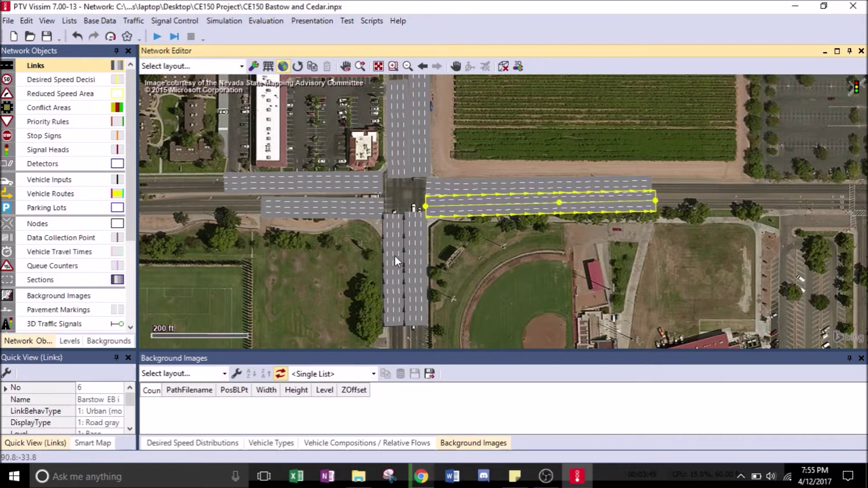
Reverse the last copied link into the southbound Cedar exit by swapping its end points south of the intersection.
{"action": "left_click_drag", "start_coordinate": [392, 224], "coordinate": [340, 335]}
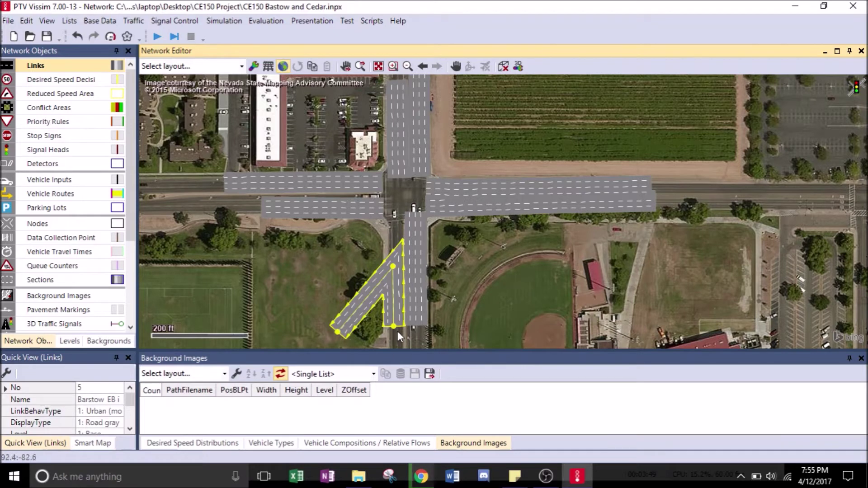
{"action": "left_click_drag", "start_coordinate": [395, 327], "coordinate": [393, 213]}
{"action": "left_click_drag", "start_coordinate": [339, 332], "coordinate": [394, 329]}
Extend the eastbound Barstow approach link westward and align its middle and end points with the road beside the westbound exit.
{"action": "left_click", "coordinate": [264, 206]}
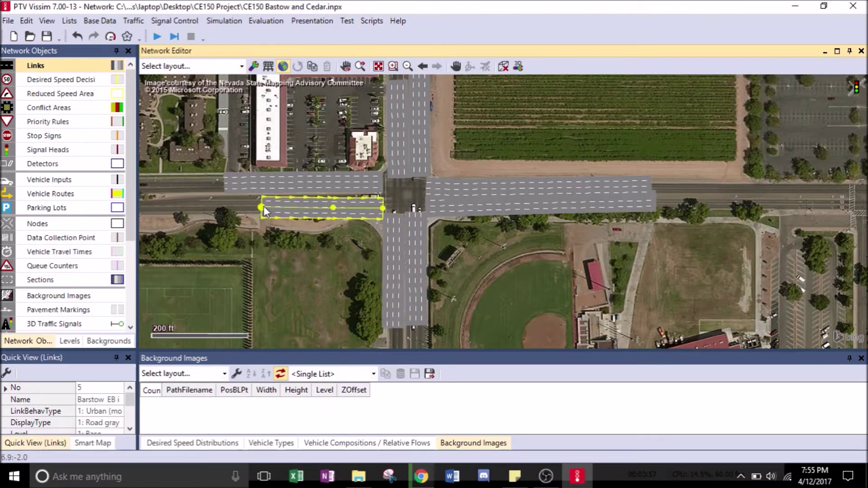
{"action": "left_click_drag", "start_coordinate": [263, 209], "coordinate": [223, 209]}
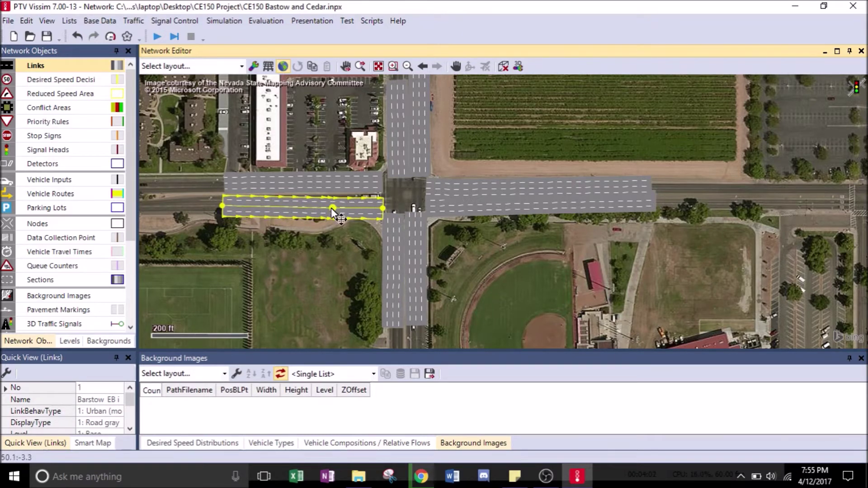
{"action": "left_click_drag", "start_coordinate": [331, 206], "coordinate": [331, 202]}
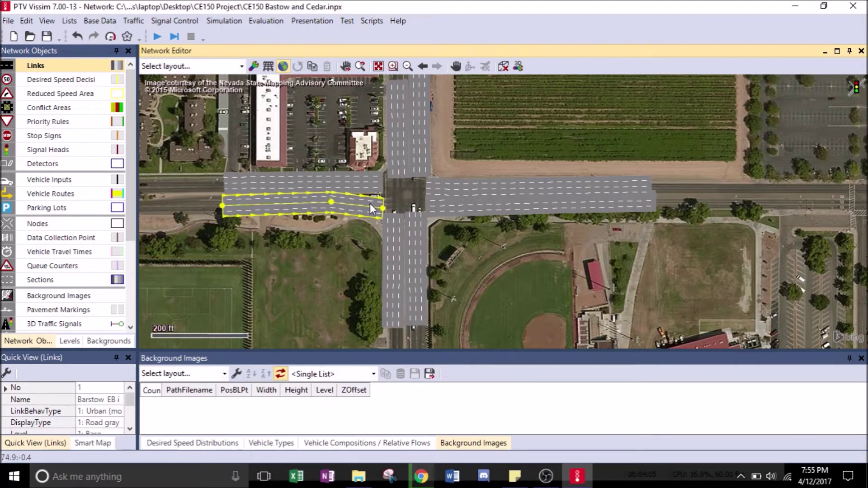
{"action": "left_click_drag", "start_coordinate": [382, 209], "coordinate": [381, 204]}
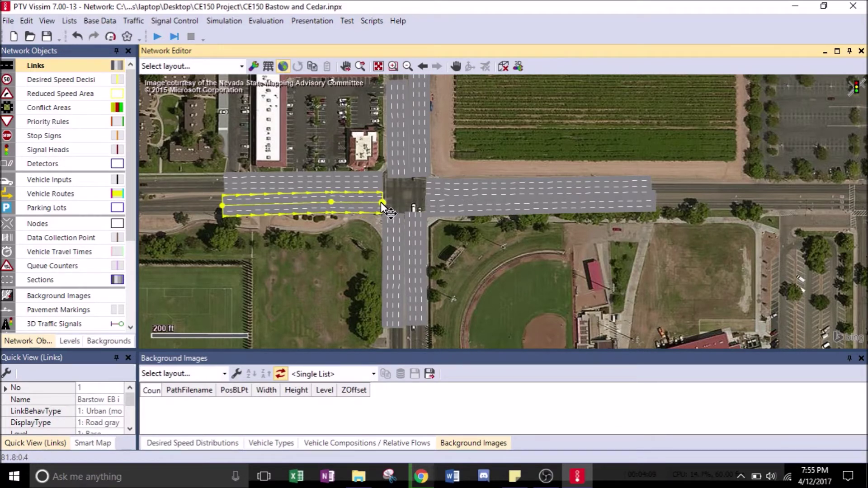
{"action": "left_click_drag", "start_coordinate": [334, 204], "coordinate": [333, 206]}
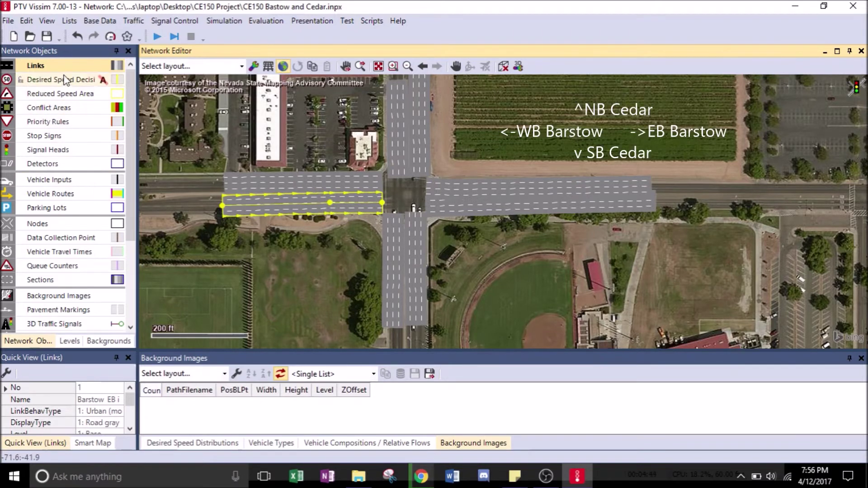
Show the list of links with their lanes and enlarge the list area below the network view.
{"action": "right_click", "coordinate": [66, 75]}
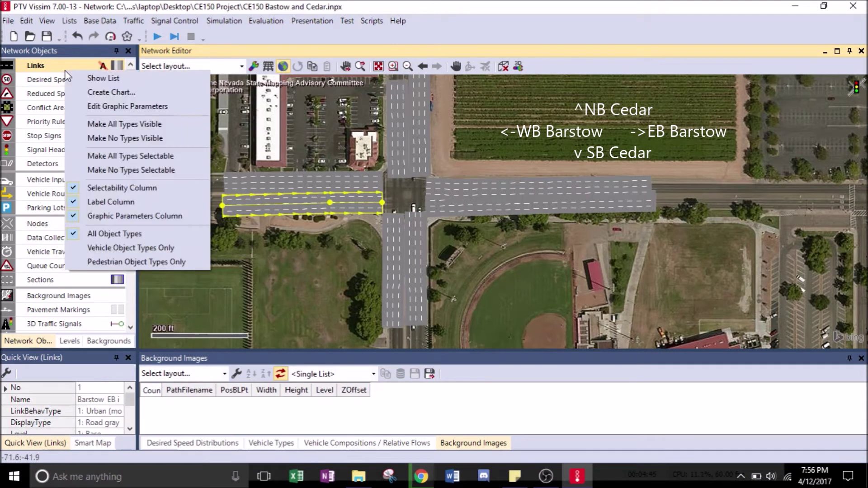
{"action": "left_click", "coordinate": [102, 77]}
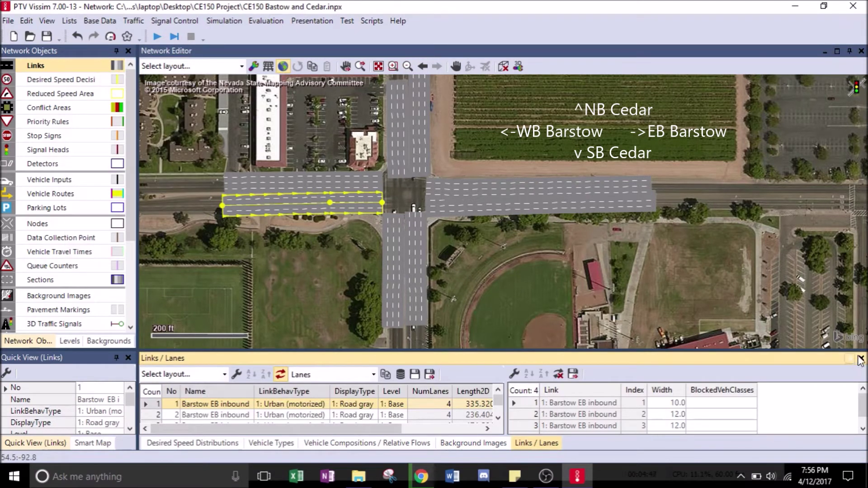
{"action": "left_click", "coordinate": [862, 427]}
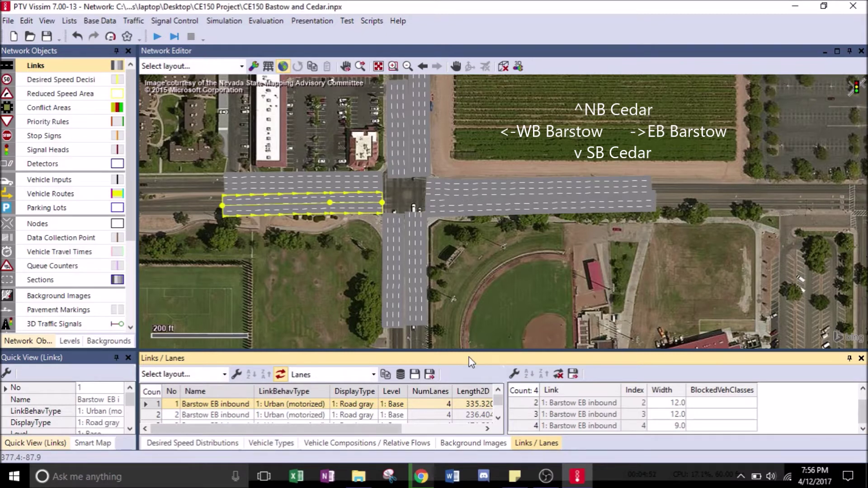
{"action": "left_click_drag", "start_coordinate": [478, 344], "coordinate": [477, 311]}
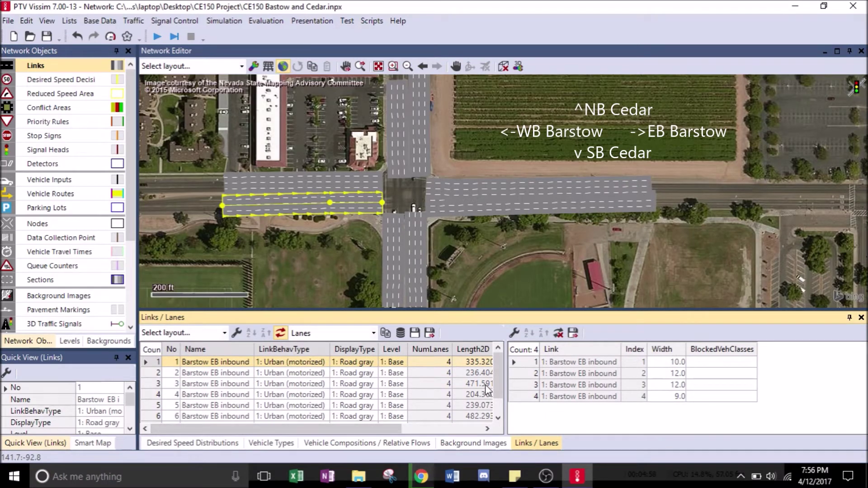
Select links 2 to 8 one after another to identify which road each list entry represents on the map.
{"action": "mouse_move", "coordinate": [500, 397]}
{"action": "left_mouse_down"}
{"action": "mouse_move", "coordinate": [497, 416]}
{"action": "mouse_move", "coordinate": [497, 392]}
{"action": "left_mouse_up"}
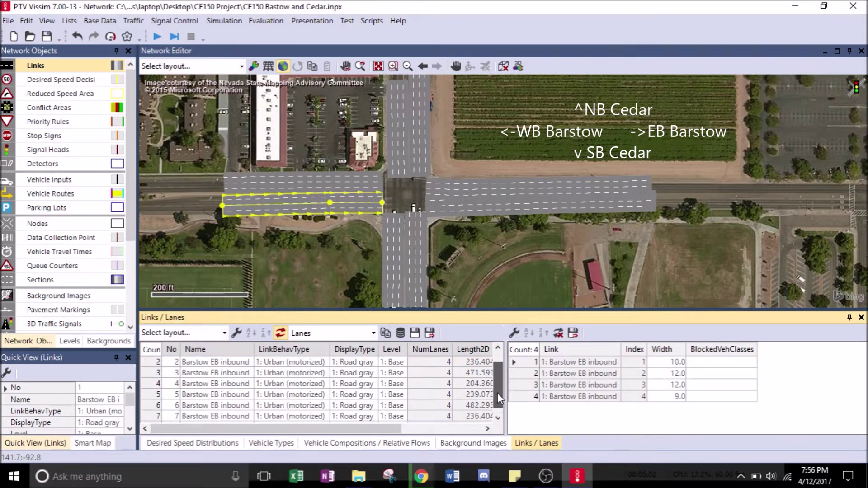
{"action": "left_click", "coordinate": [419, 269]}
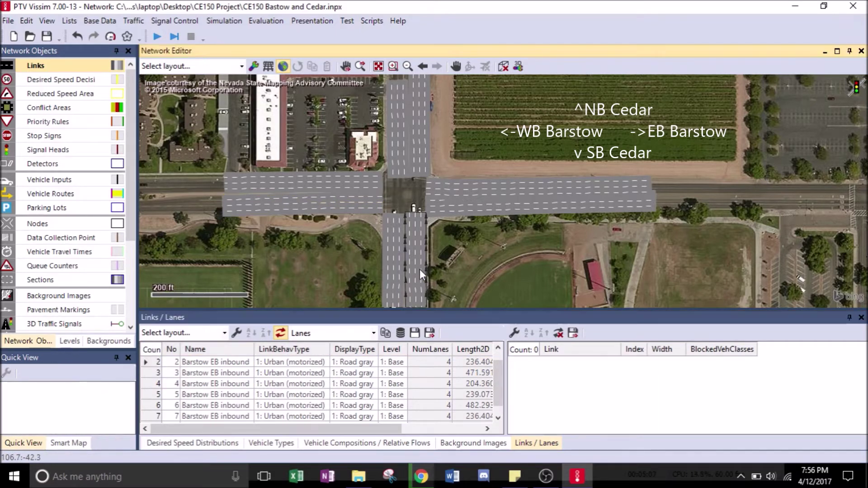
{"action": "left_click", "coordinate": [147, 363]}
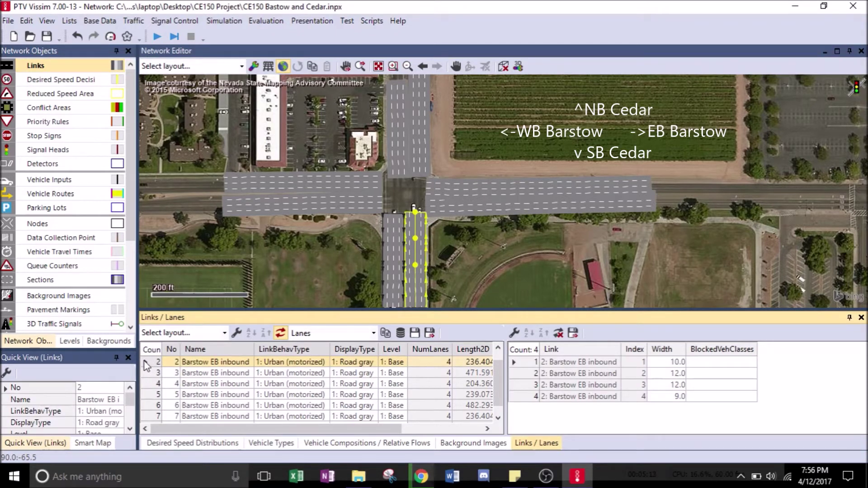
{"action": "left_click", "coordinate": [147, 373]}
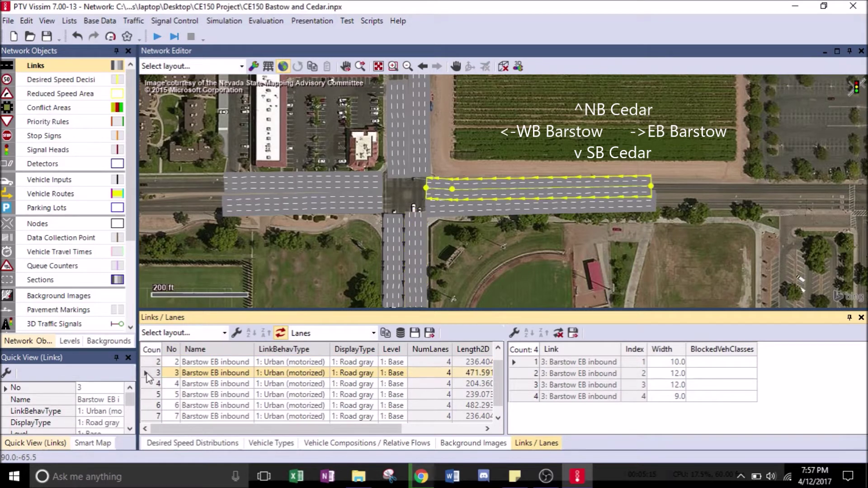
{"action": "left_click", "coordinate": [152, 385]}
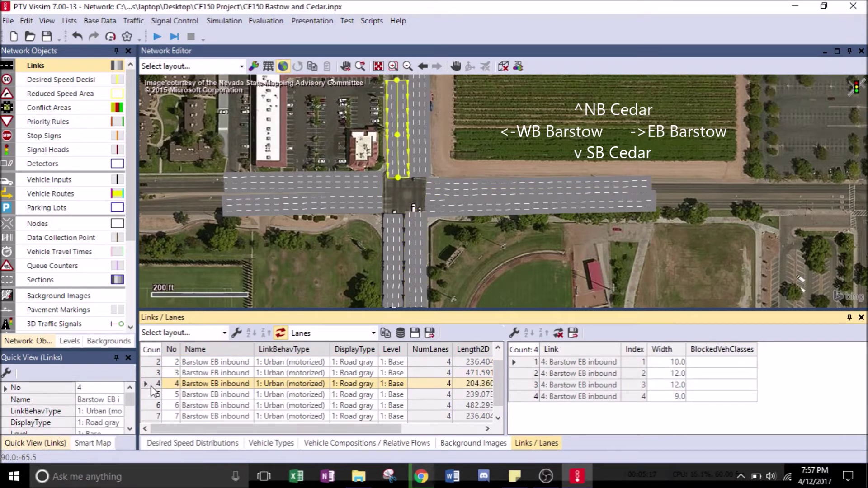
{"action": "left_click", "coordinate": [152, 396]}
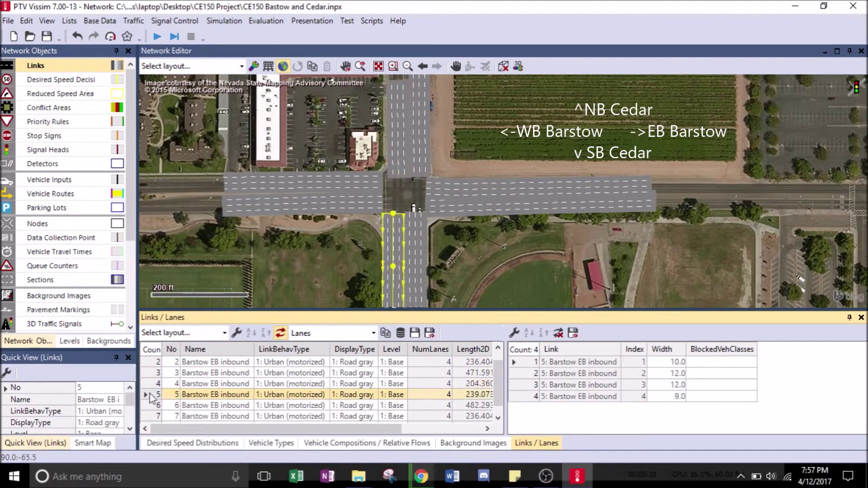
{"action": "left_click", "coordinate": [152, 406]}
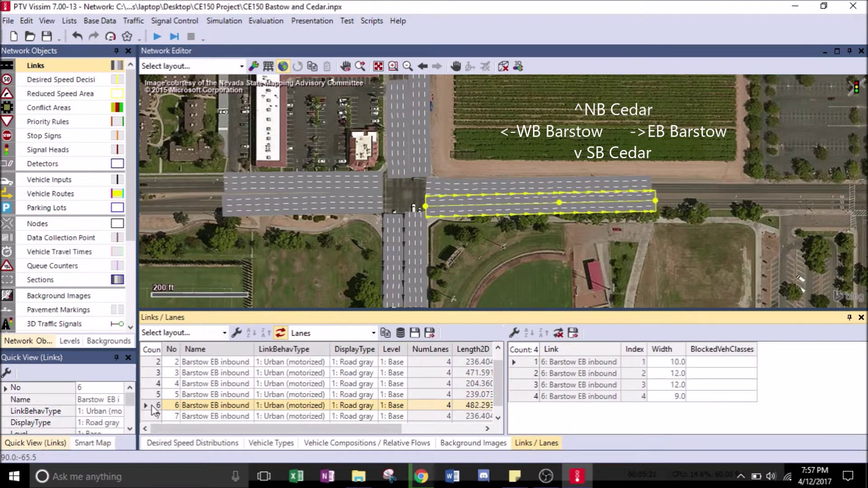
{"action": "left_click", "coordinate": [151, 416]}
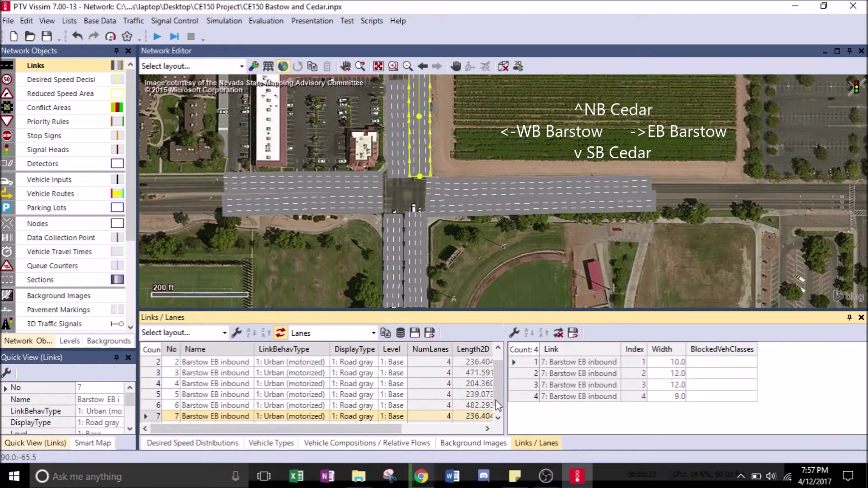
{"action": "left_click", "coordinate": [497, 420]}
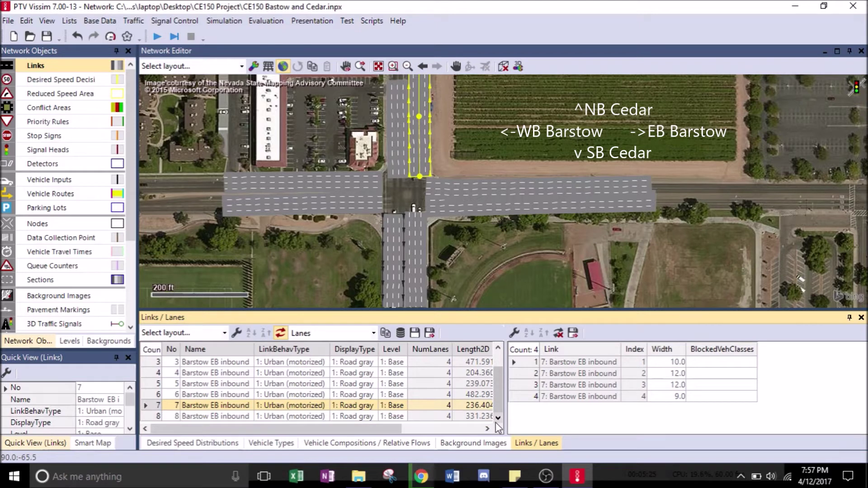
{"action": "left_click", "coordinate": [153, 417]}
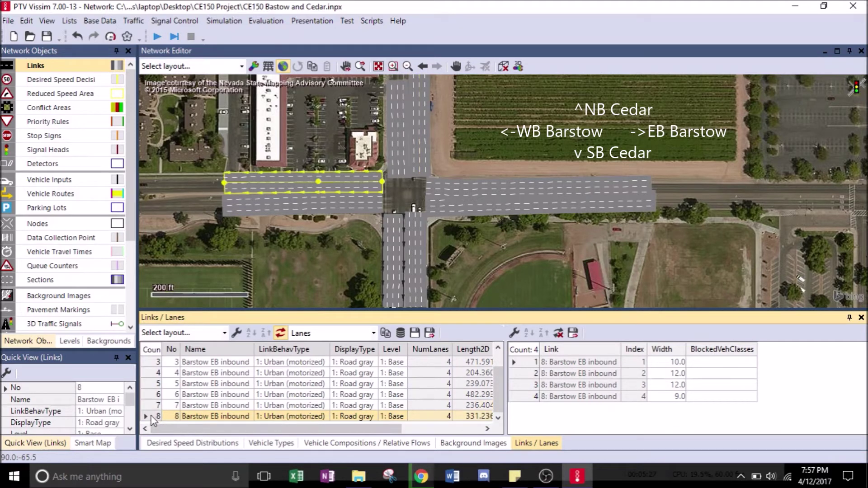
{"action": "left_click_drag", "start_coordinate": [497, 393], "coordinate": [500, 366]}
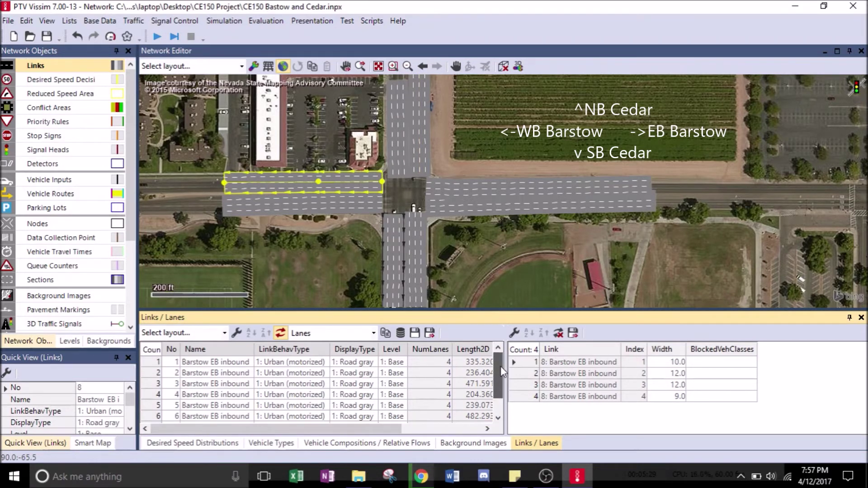
Rename link 2, the northbound Cedar approach south of the intersection, as Cedar NB inbound and enter 3 as its number.
{"action": "left_click", "coordinate": [151, 375]}
{"action": "right_click", "coordinate": [151, 376]}
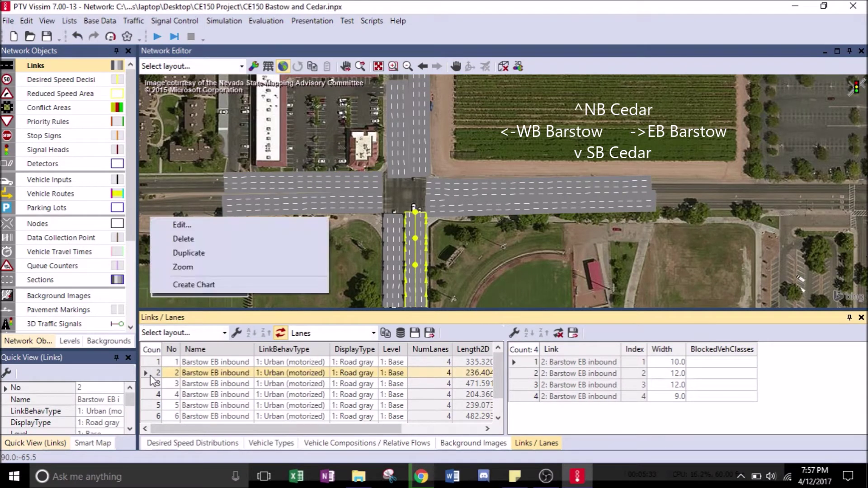
{"action": "left_click", "coordinate": [211, 229]}
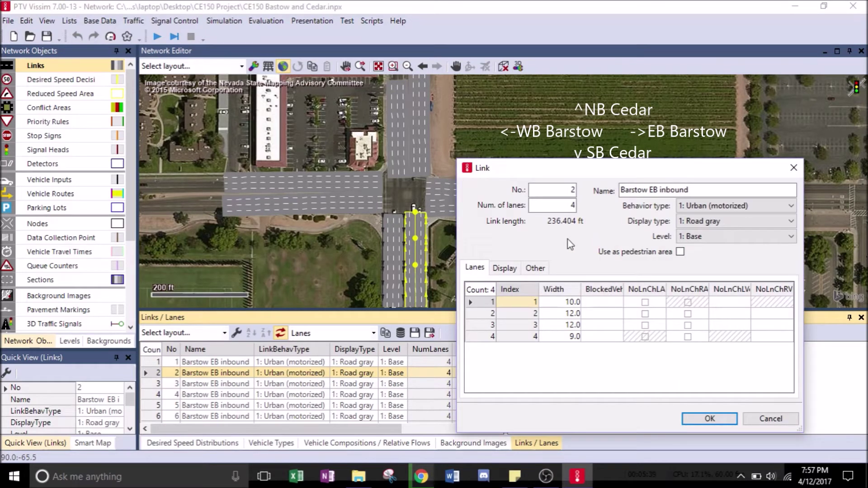
{"action": "double_click", "coordinate": [572, 190]}
{"action": "type", "text": "3"}
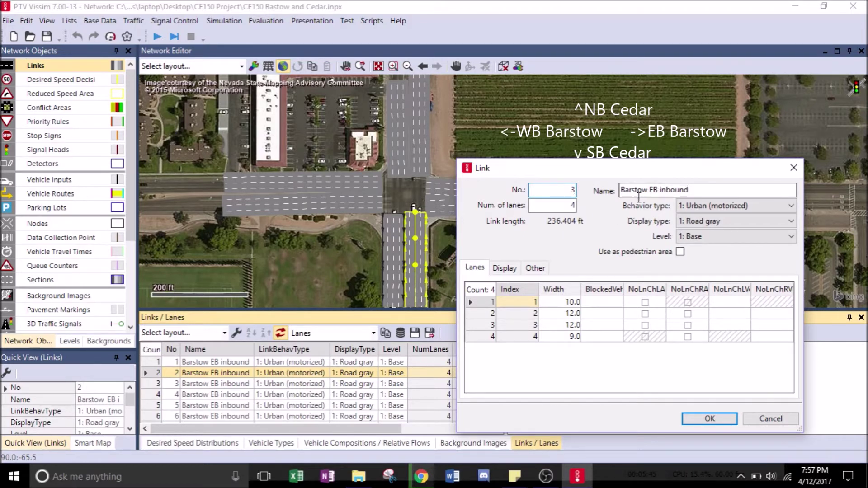
{"action": "left_click_drag", "start_coordinate": [660, 191], "coordinate": [612, 193]}
{"action": "type", "text": "Ced"}
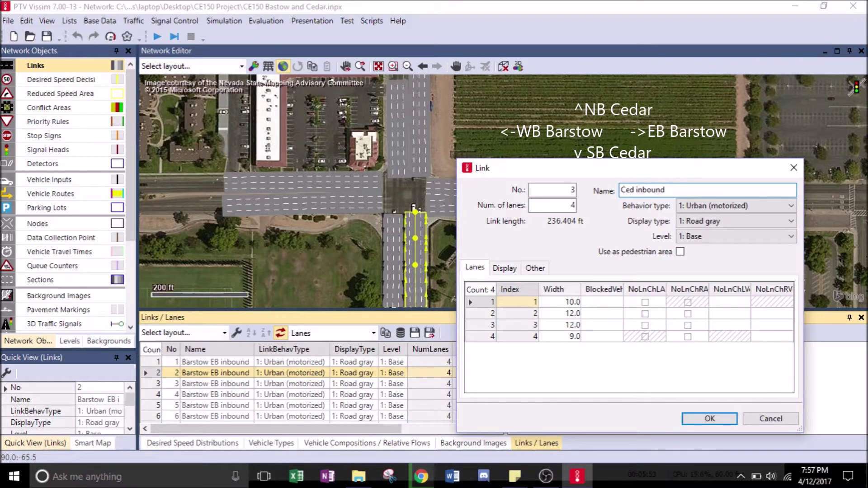
{"action": "type", "text": "ar NB"}
Set the second lane's width to 12 ft, give the Cedar NB inbound link number 2 and apply its properties.
{"action": "left_click", "coordinate": [562, 313]}
{"action": "type", "text": "12"}
{"action": "key", "text": "Return"}
{"action": "left_click", "coordinate": [690, 421]}
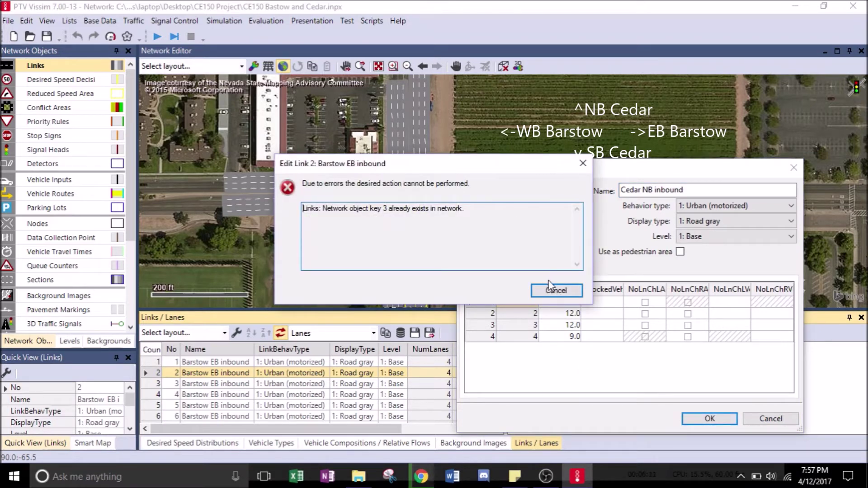
{"action": "left_click", "coordinate": [559, 292]}
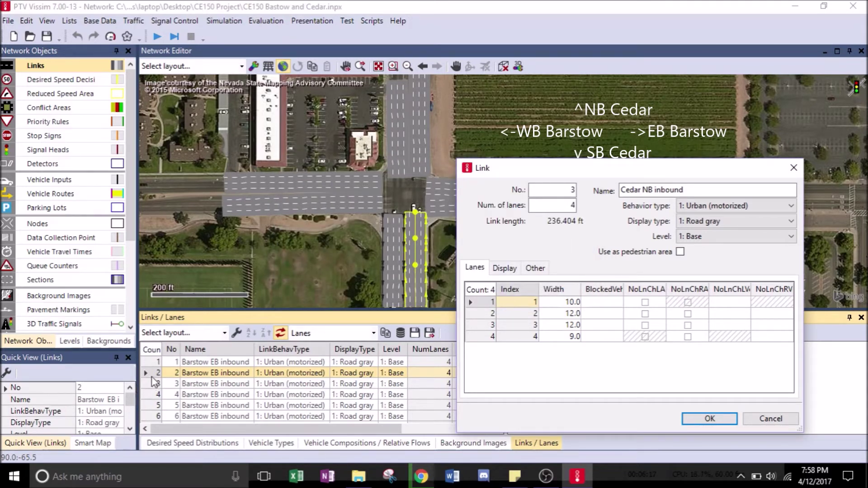
{"action": "left_click_drag", "start_coordinate": [581, 191], "coordinate": [558, 185]}
{"action": "type", "text": "2"}
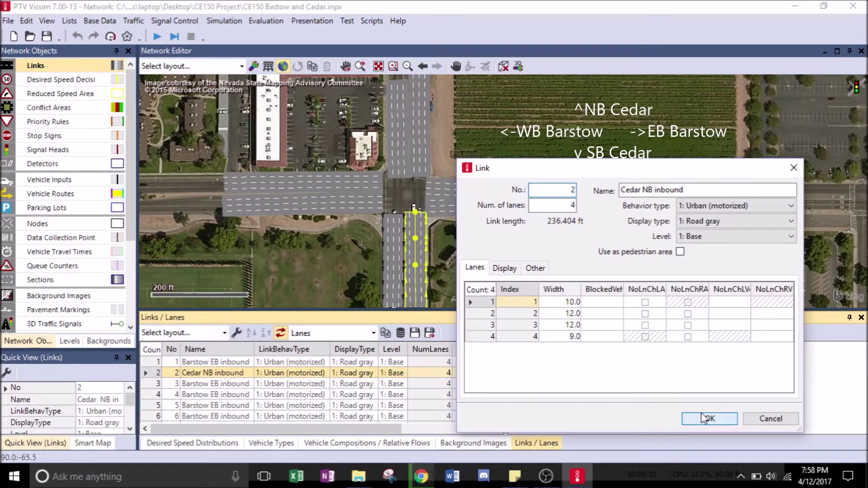
{"action": "left_click", "coordinate": [709, 419]}
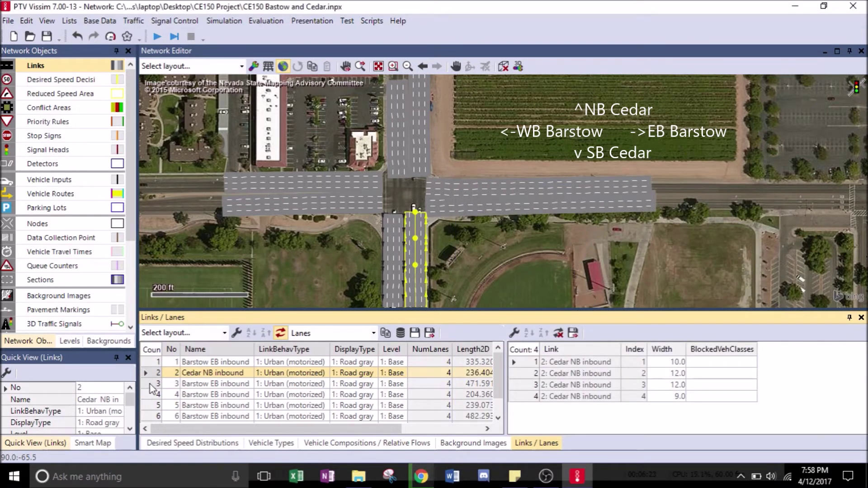
Reduce link 3, the westbound Barstow approach east of the intersection, to 3 lanes and rename it as Barstow WB inbound.
{"action": "left_click", "coordinate": [149, 384]}
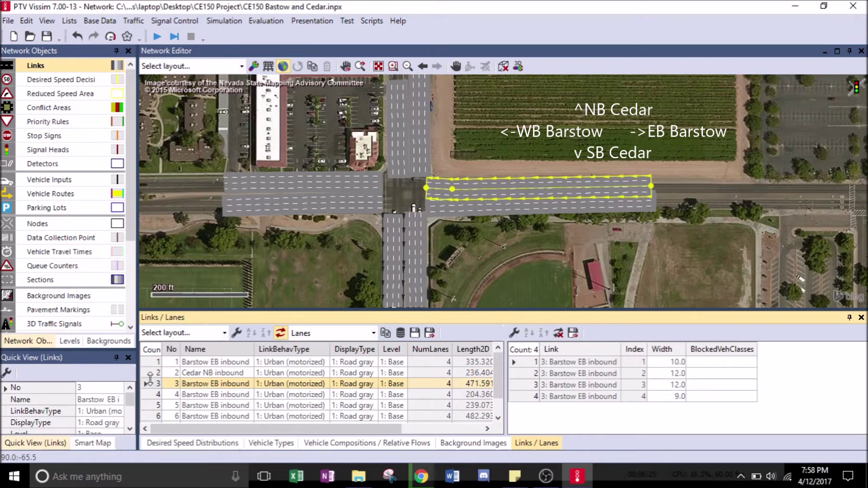
{"action": "right_click", "coordinate": [154, 383]}
{"action": "left_click", "coordinate": [174, 387]}
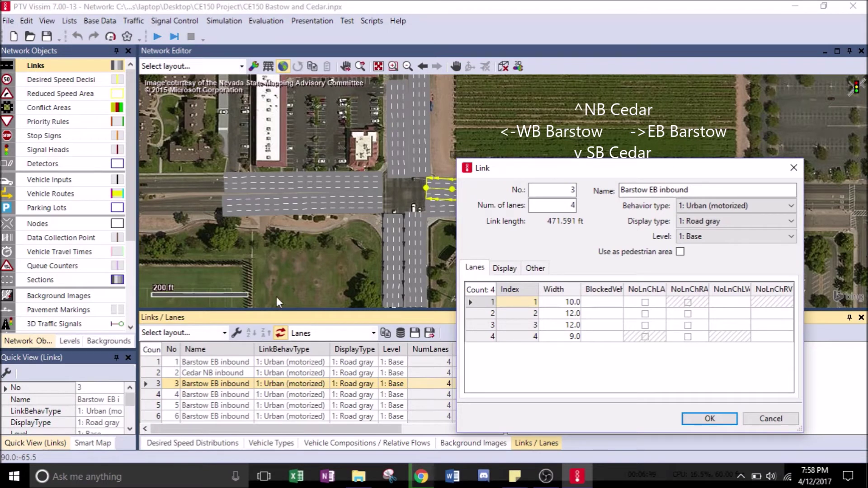
{"action": "double_click", "coordinate": [568, 208]}
{"action": "type", "text": "3"}
{"action": "left_click", "coordinate": [653, 190]}
{"action": "key", "text": "BackSpace"}
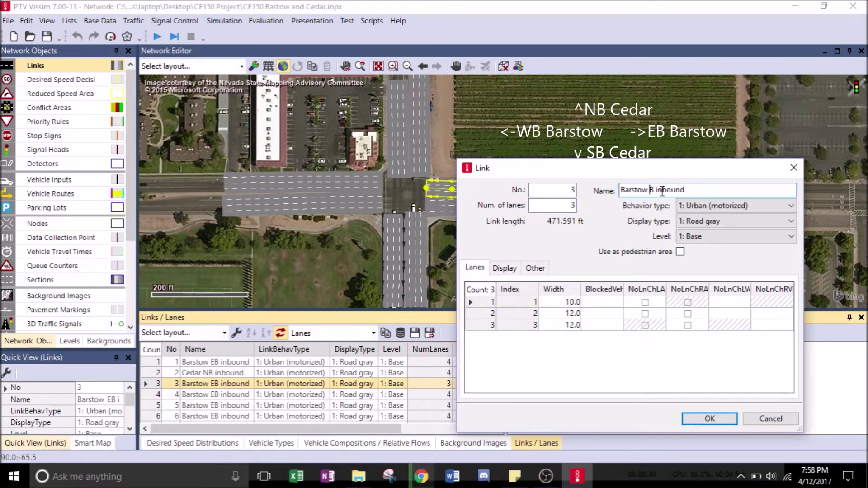
{"action": "type", "text": "W"}
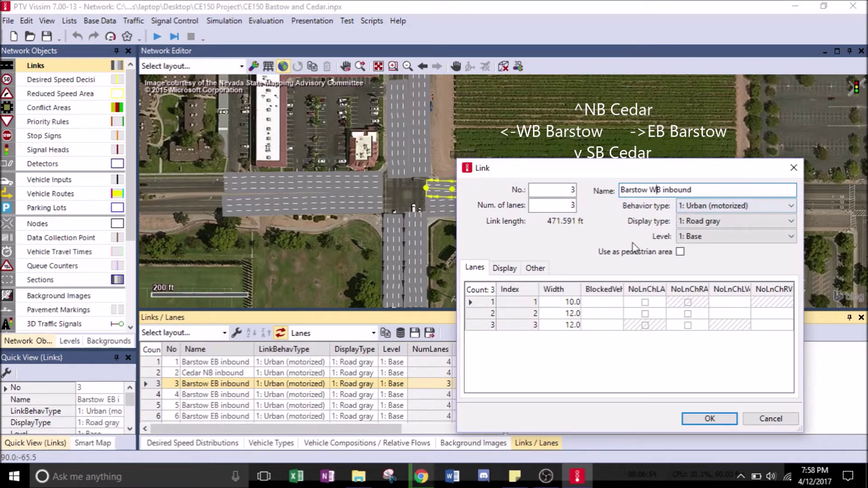
Set the Barstow WB inbound link's first lane to 12 ft and third lane to 10 ft, and apply the properties.
{"action": "left_click", "coordinate": [572, 306]}
{"action": "type", "text": "12"}
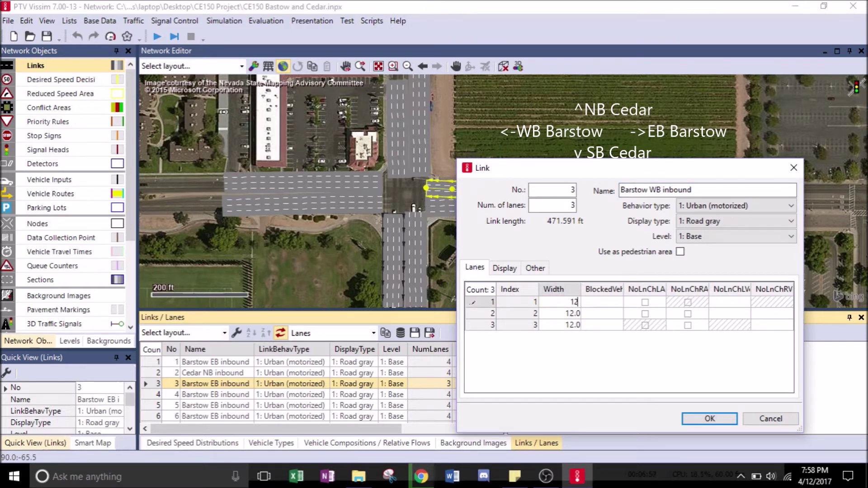
{"action": "left_click", "coordinate": [565, 327]}
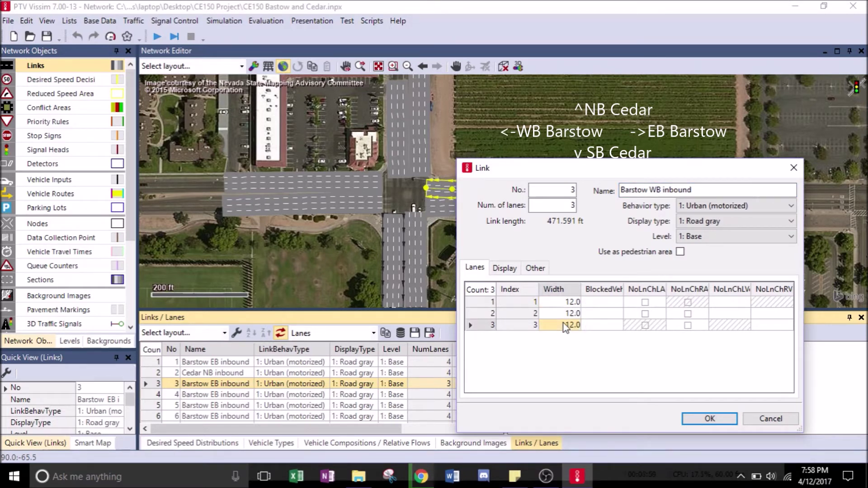
{"action": "type", "text": "10"}
{"action": "left_click", "coordinate": [702, 419]}
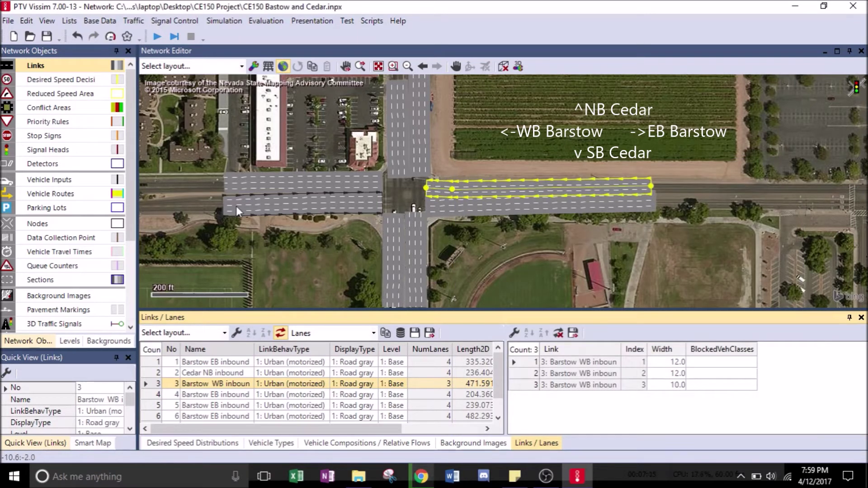
Rename link 4, the southbound Cedar approach north of the intersection, as Cedar SB inbound and apply its properties.
{"action": "left_click", "coordinate": [397, 125]}
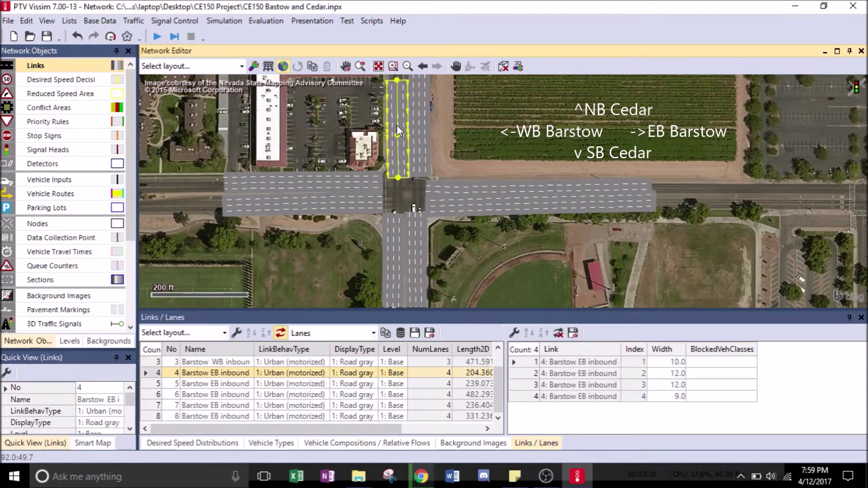
{"action": "right_click", "coordinate": [147, 376]}
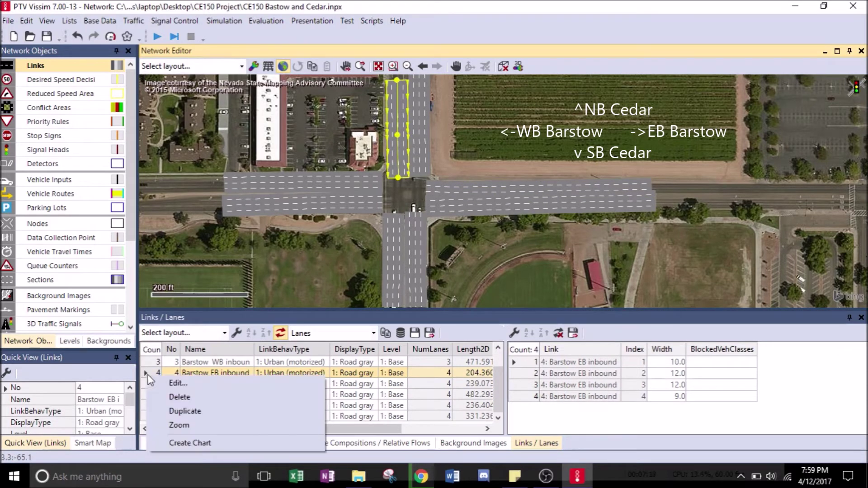
{"action": "left_click", "coordinate": [181, 383]}
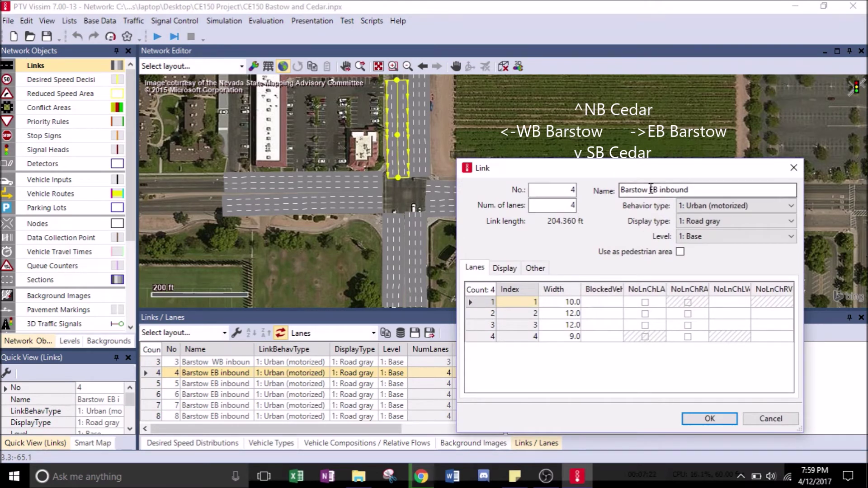
{"action": "left_click_drag", "start_coordinate": [652, 190], "coordinate": [612, 192]}
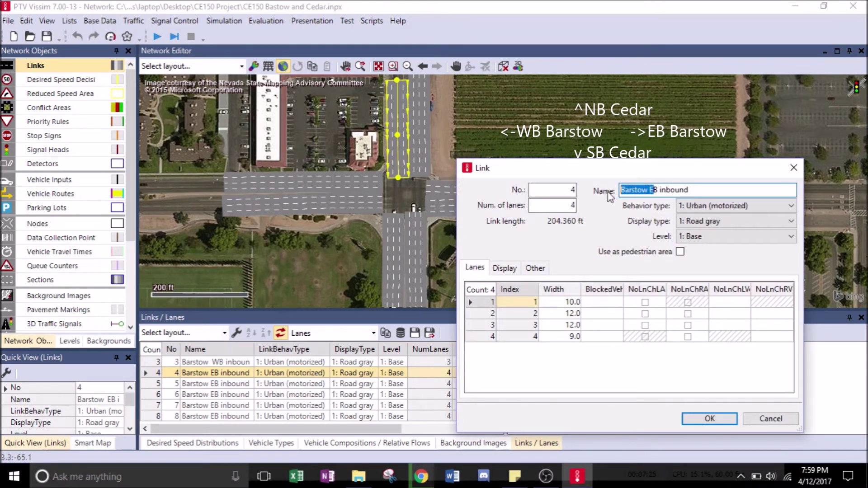
{"action": "key", "text": "BackSpace"}
{"action": "type", "text": "Cedar"}
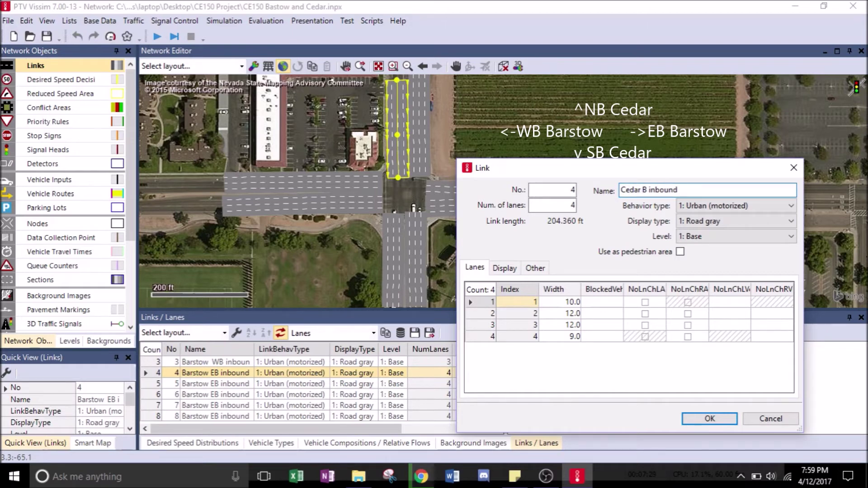
{"action": "type", "text": " S"}
{"action": "left_click", "coordinate": [704, 419]}
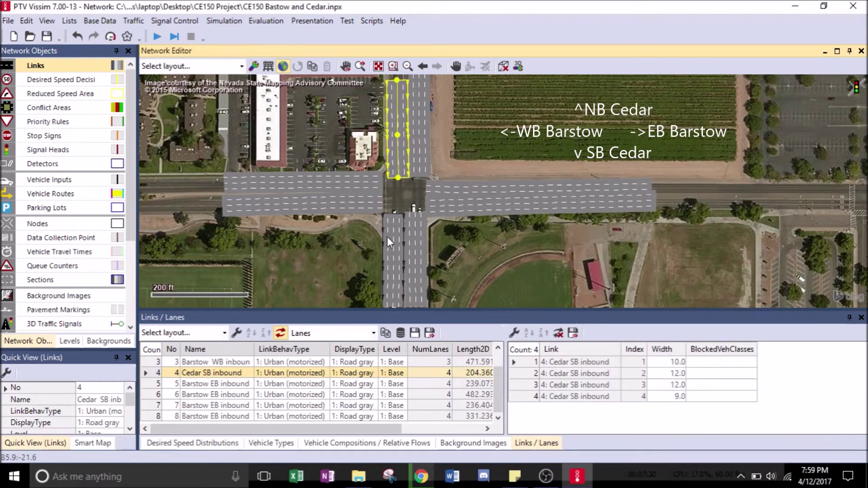
Reduce link 8, the westbound Barstow exit west of the intersection, to 2 lanes and rename it as Barstow WB outbound.
{"action": "left_click", "coordinate": [350, 181]}
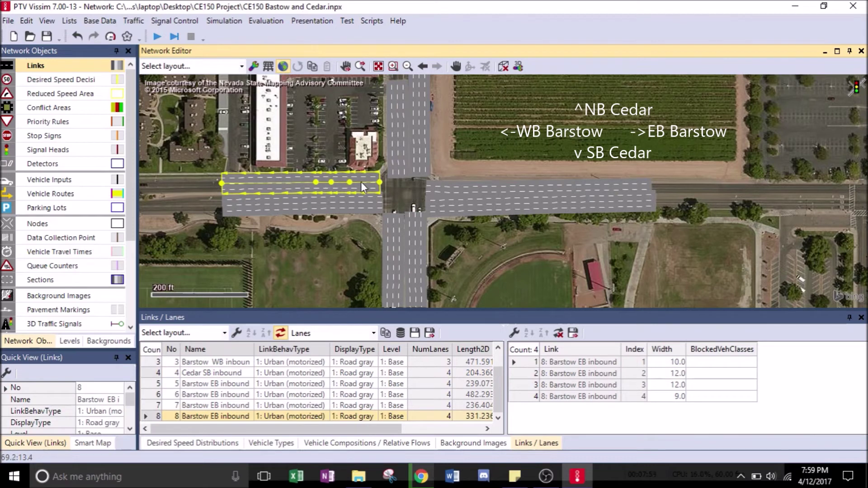
{"action": "right_click", "coordinate": [152, 417]}
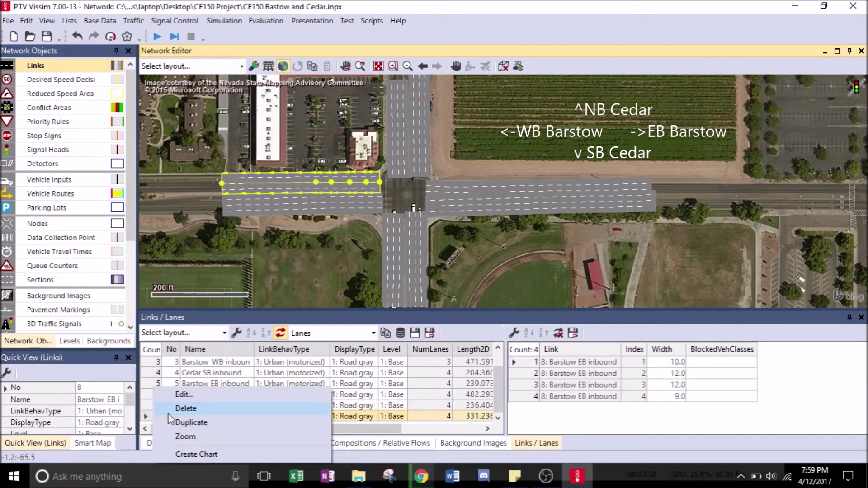
{"action": "left_click", "coordinate": [194, 394]}
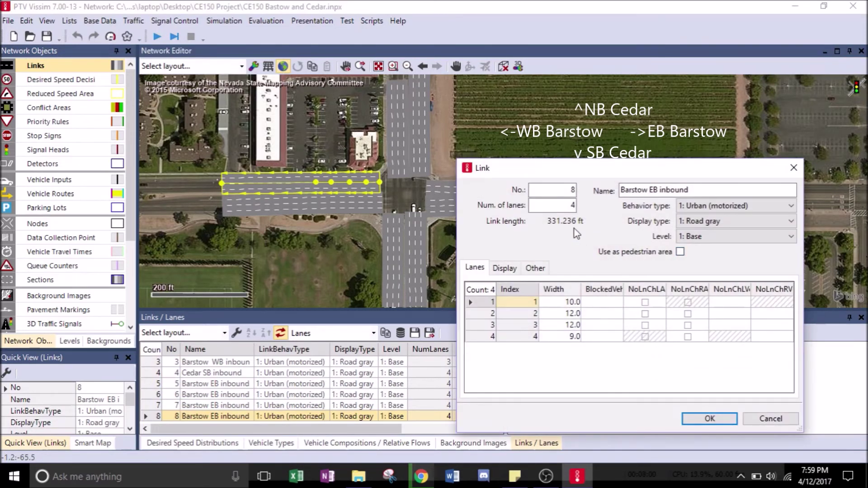
{"action": "left_click_drag", "start_coordinate": [540, 210], "coordinate": [588, 213]}
{"action": "type", "text": "2"}
{"action": "left_click", "coordinate": [656, 189]}
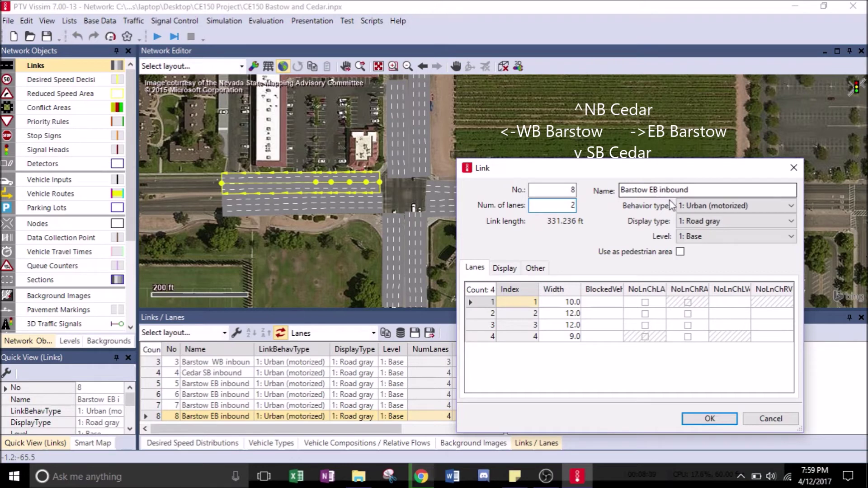
{"action": "left_click", "coordinate": [660, 190]}
{"action": "key", "text": "BackSpace"}
{"action": "type", "text": "W"}
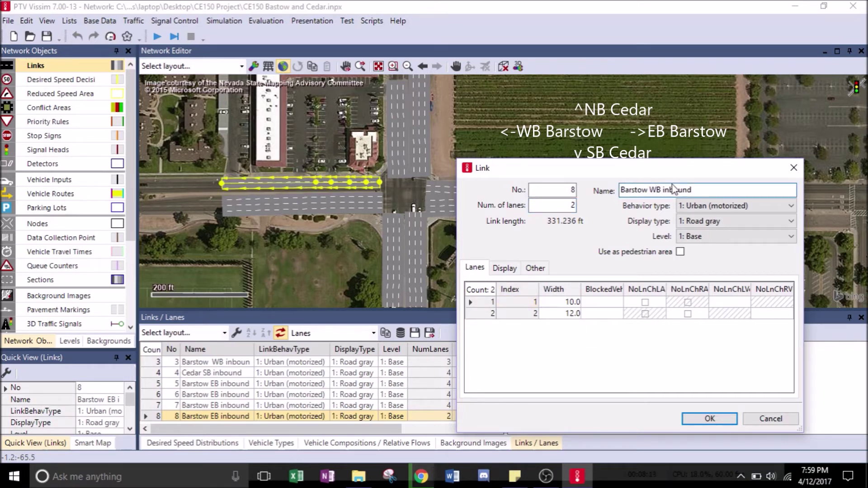
{"action": "key", "text": "Delete"}
{"action": "key", "text": "Delete"}
{"action": "type", "text": "out"}
Set the Barstow WB outbound link's first lane to 12 ft wide and apply the properties.
{"action": "left_click", "coordinate": [572, 303]}
{"action": "type", "text": "12"}
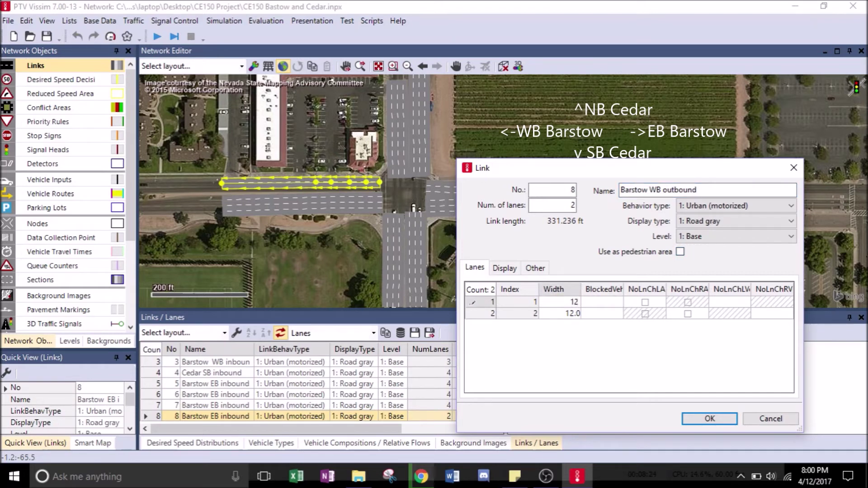
{"action": "key", "text": "Return"}
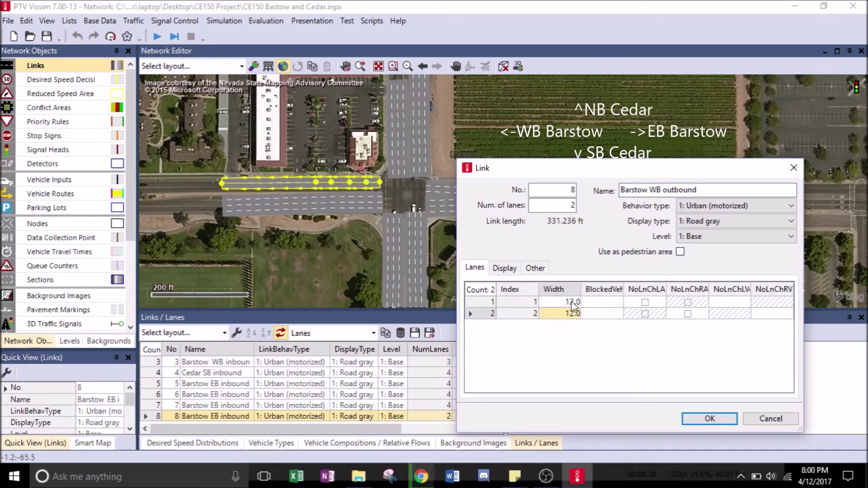
{"action": "left_click", "coordinate": [701, 420]}
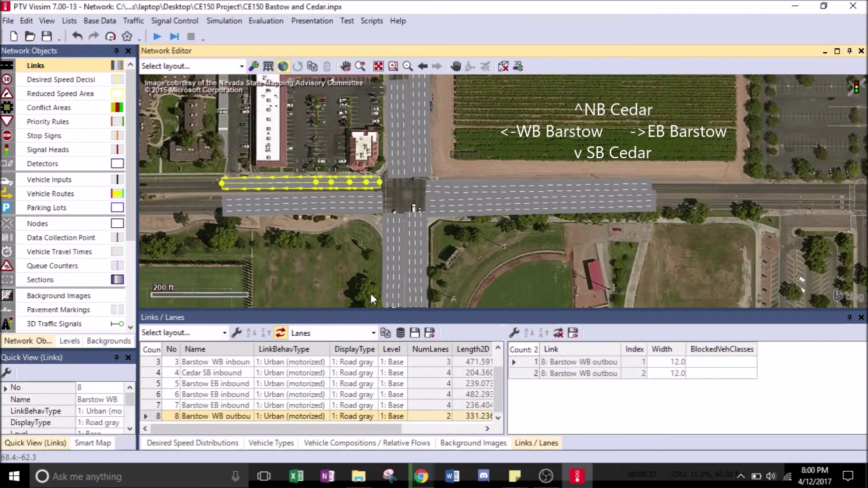
Reduce link 5, the southbound Cedar exit south of the intersection, to 2 lanes and rename it as Cedar SB outbound.
{"action": "left_click", "coordinate": [402, 248]}
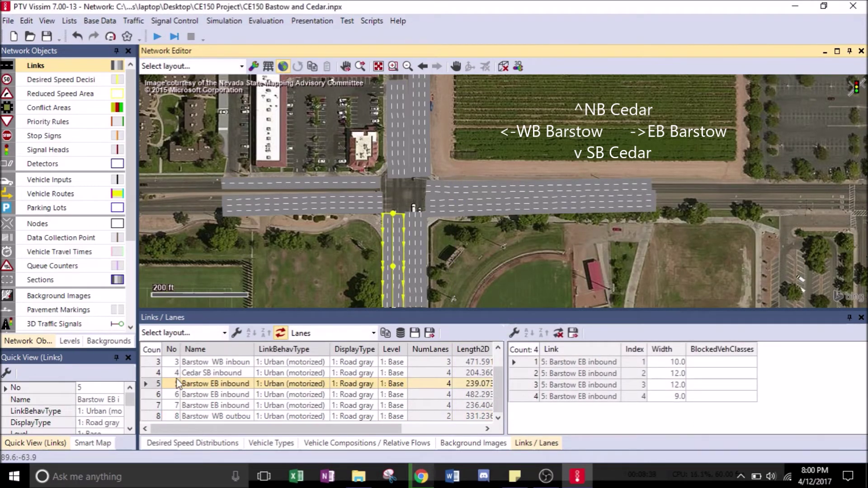
{"action": "right_click", "coordinate": [153, 384]}
{"action": "left_click", "coordinate": [182, 392]}
{"action": "double_click", "coordinate": [580, 204]}
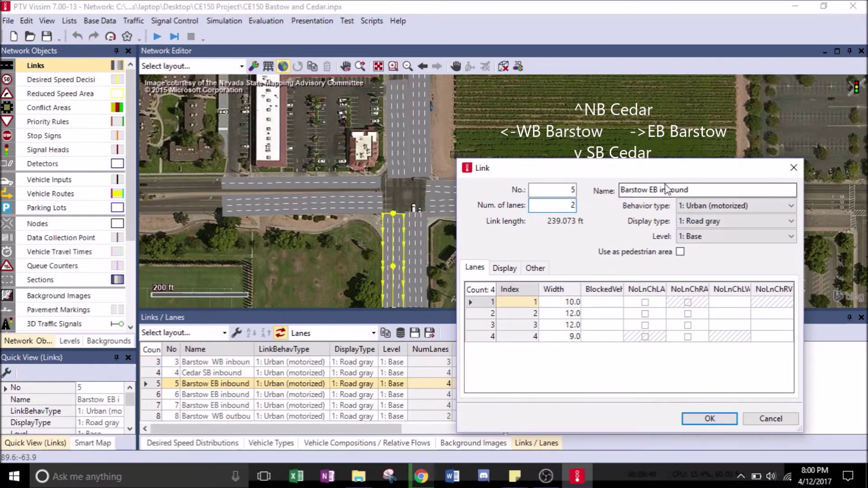
{"action": "left_click_drag", "start_coordinate": [654, 191], "coordinate": [612, 192]}
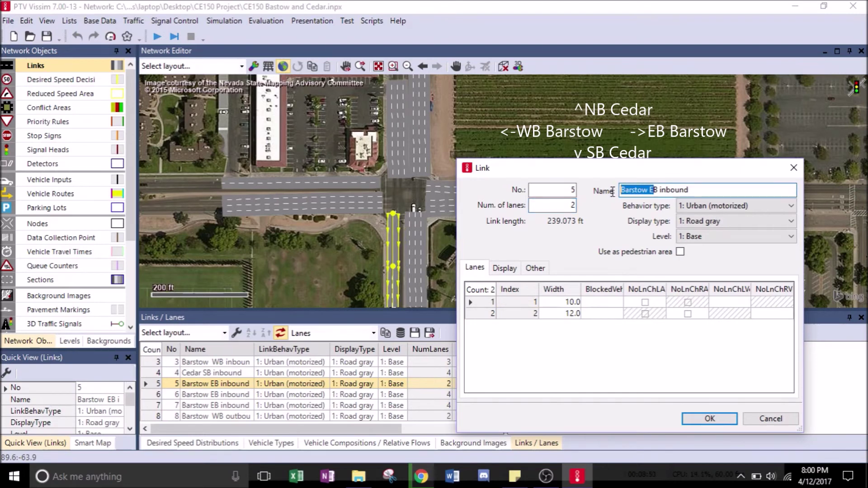
{"action": "type", "text": "Cedar"}
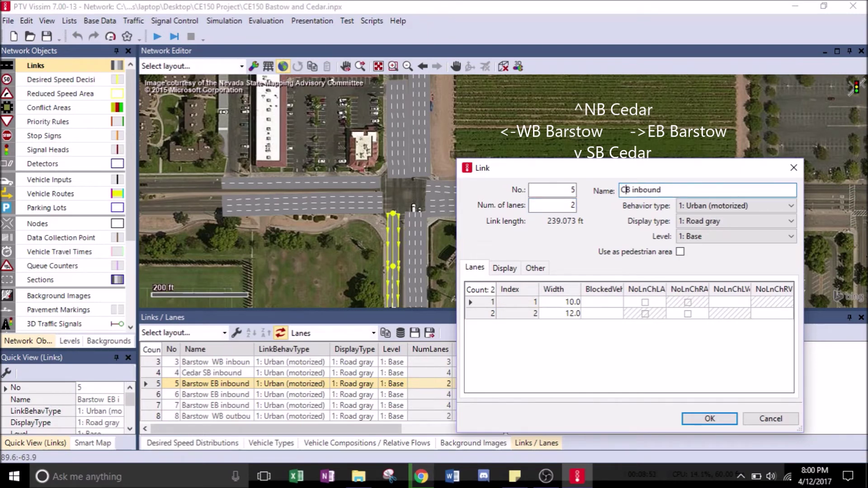
{"action": "type", "text": " S"}
{"action": "type", "text": "out"}
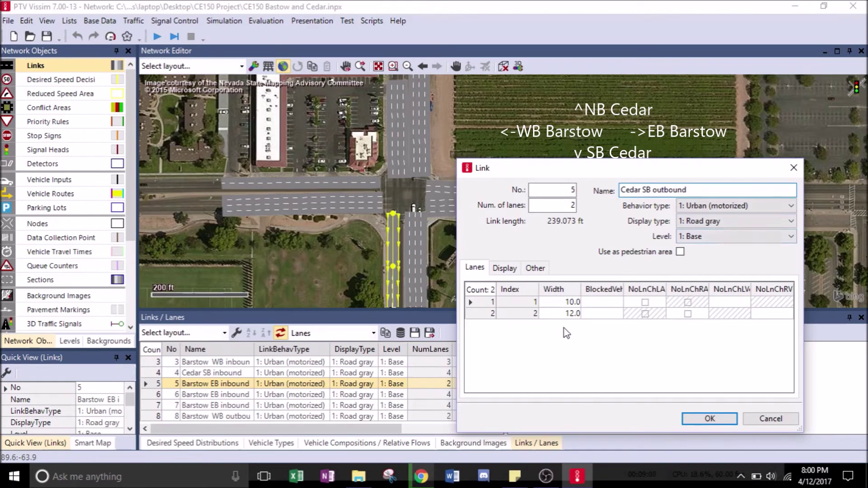
Set the Cedar SB outbound link's first lane to 12 ft wide and apply the properties.
{"action": "left_click", "coordinate": [563, 306]}
{"action": "type", "text": "12"}
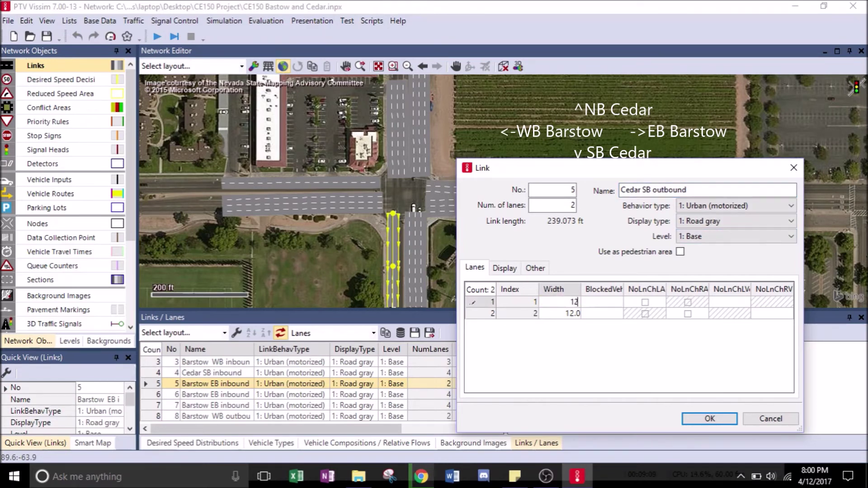
{"action": "key", "text": "Down"}
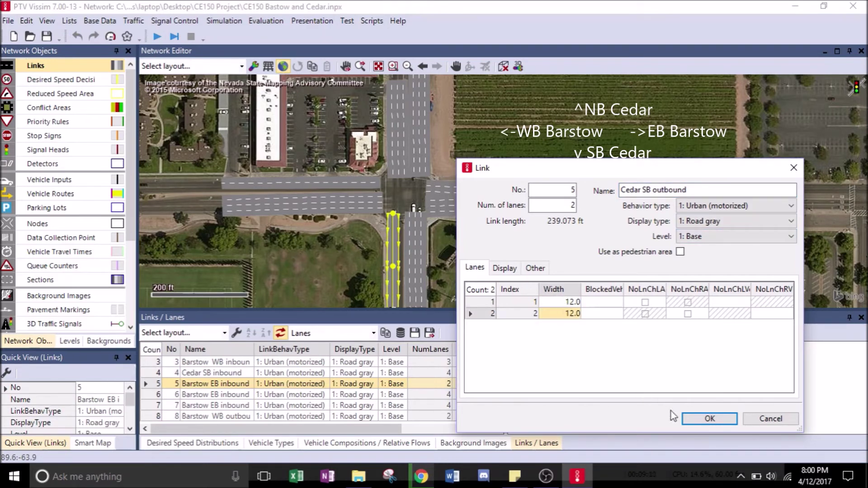
{"action": "left_click", "coordinate": [709, 419]}
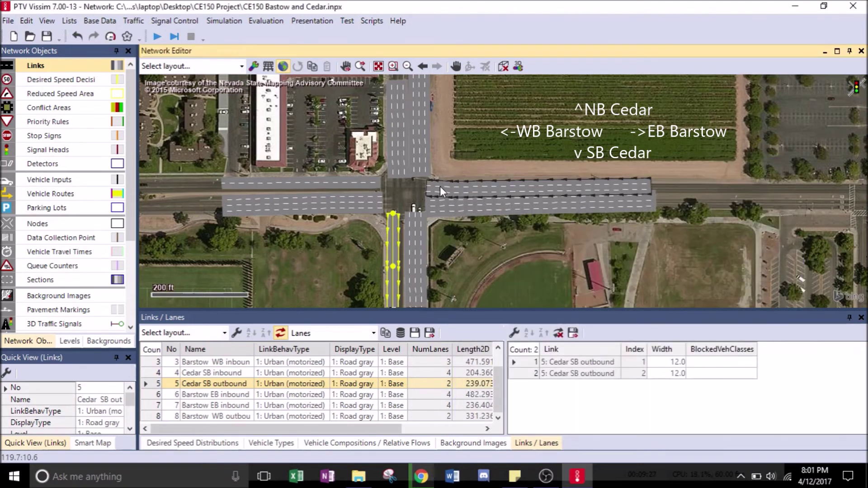
Reduce link 6, the eastbound Barstow exit east of the intersection, to 2 lanes and rename it as Barstow EB outbound.
{"action": "left_click", "coordinate": [463, 207]}
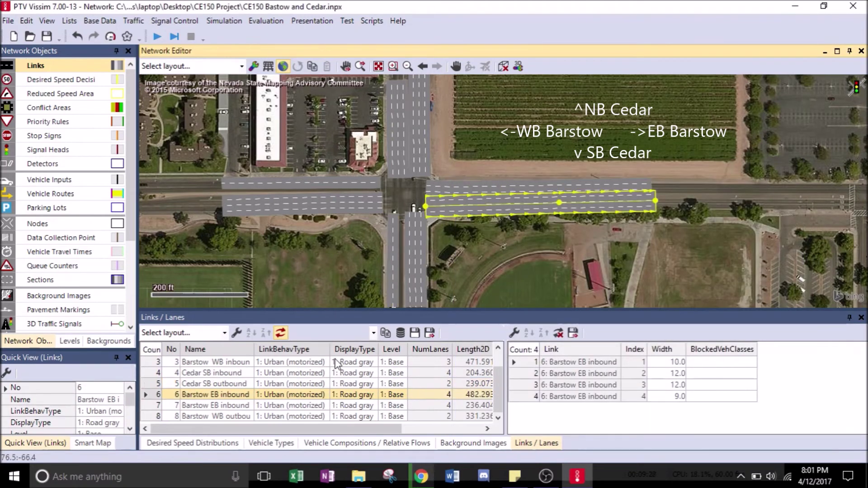
{"action": "right_click", "coordinate": [157, 396]}
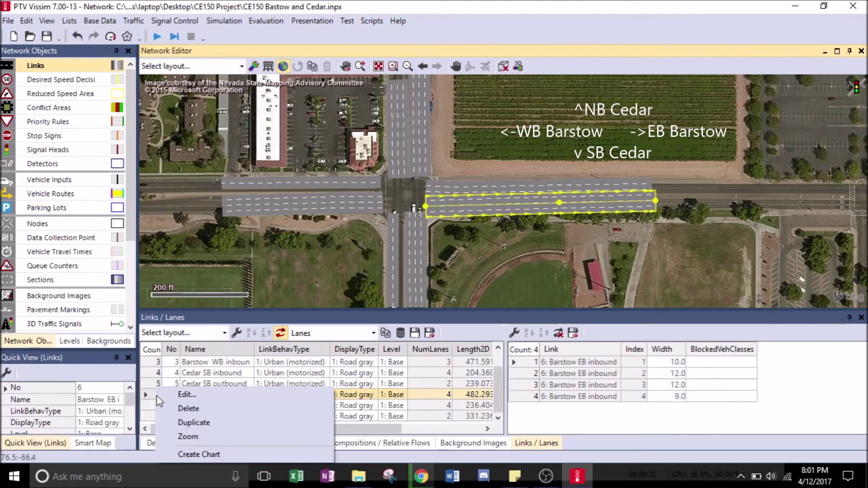
{"action": "left_click", "coordinate": [188, 395]}
{"action": "double_click", "coordinate": [563, 207]}
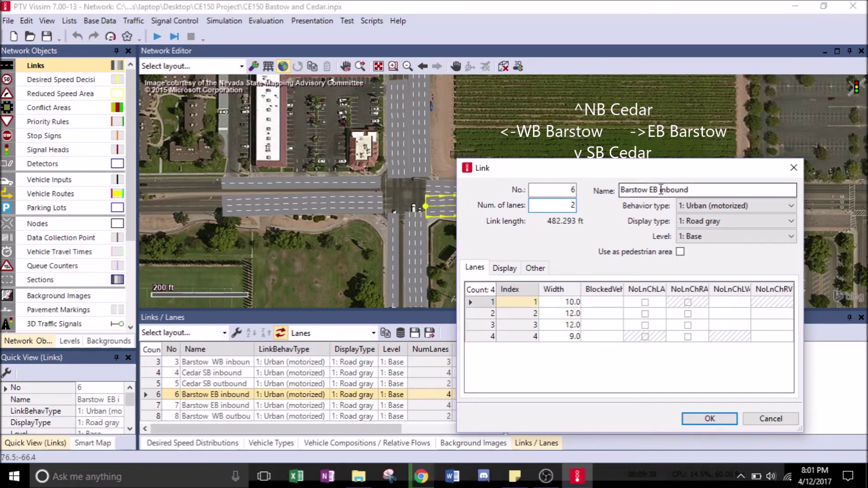
{"action": "left_click", "coordinate": [662, 190]}
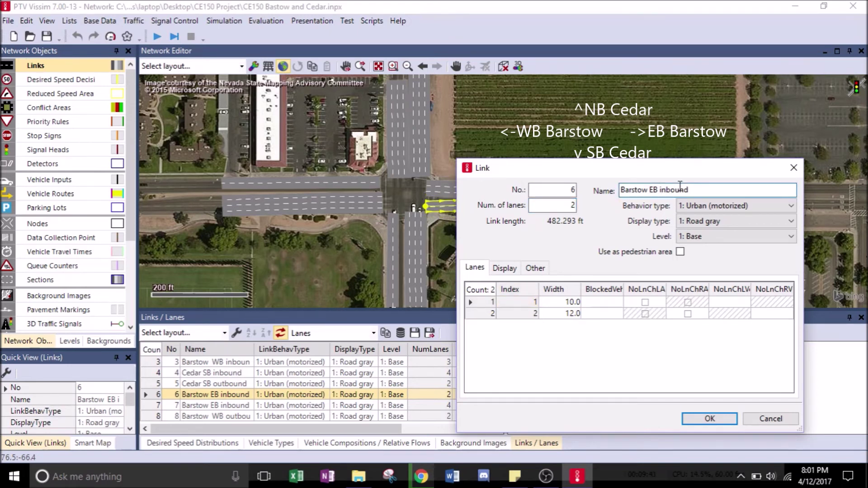
{"action": "type", "text": "out"}
Set the Barstow EB outbound link's first lane to 12 ft wide and apply the properties.
{"action": "left_click", "coordinate": [571, 302]}
{"action": "type", "text": "12"}
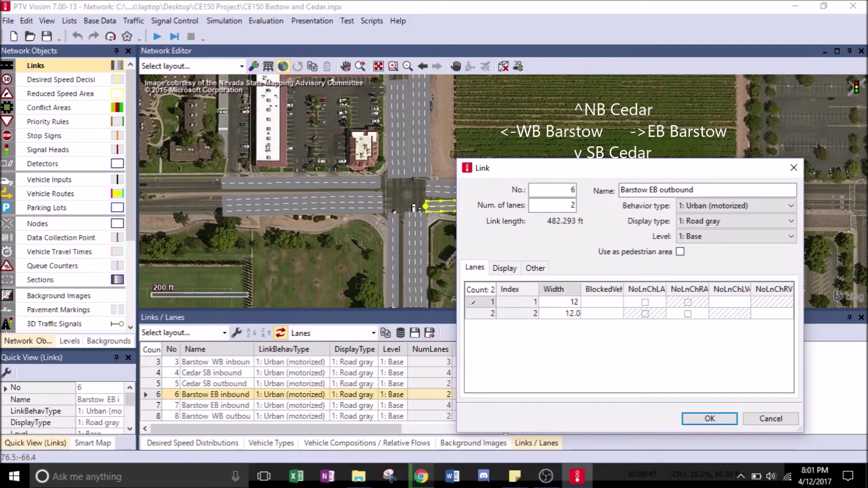
{"action": "left_click", "coordinate": [723, 419]}
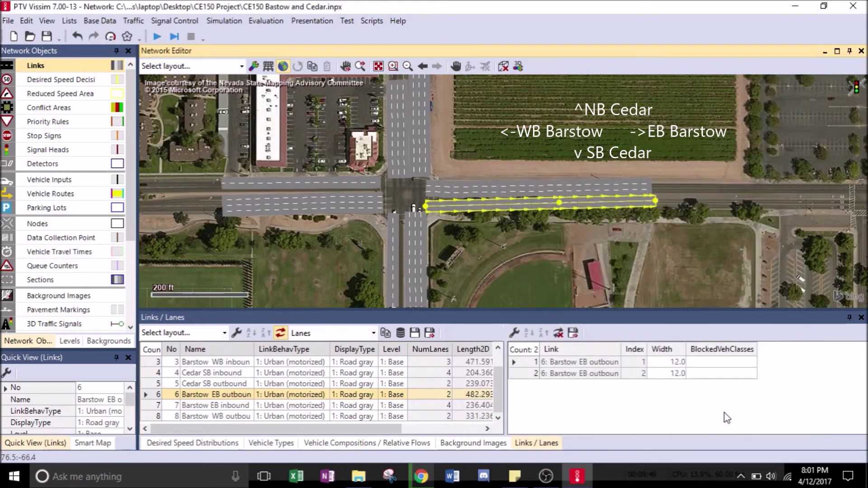
Reduce link 7, the northbound Cedar exit north of the intersection, to 2 lanes and rename it as Cedar NB outbound.
{"action": "left_click", "coordinate": [415, 153]}
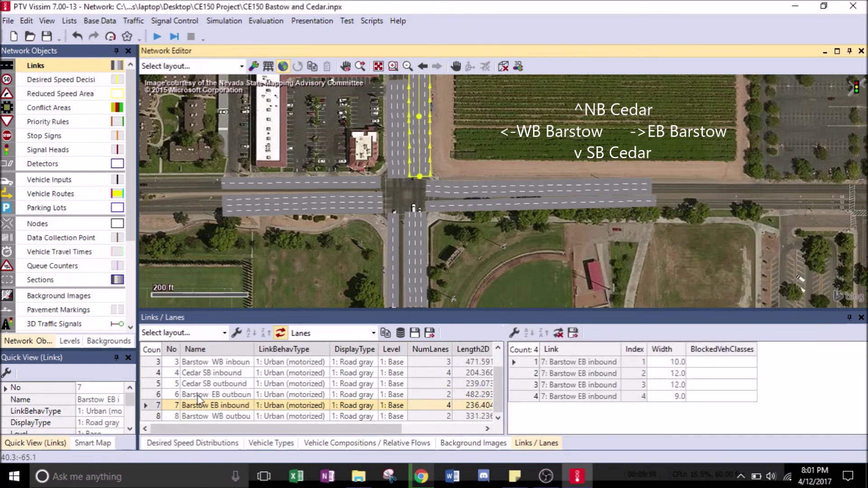
{"action": "right_click", "coordinate": [153, 406]}
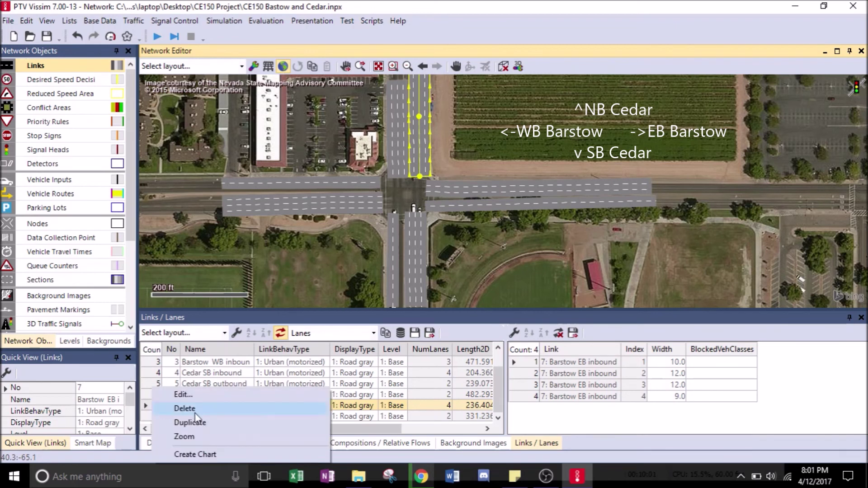
{"action": "left_click", "coordinate": [193, 397]}
{"action": "double_click", "coordinate": [573, 206]}
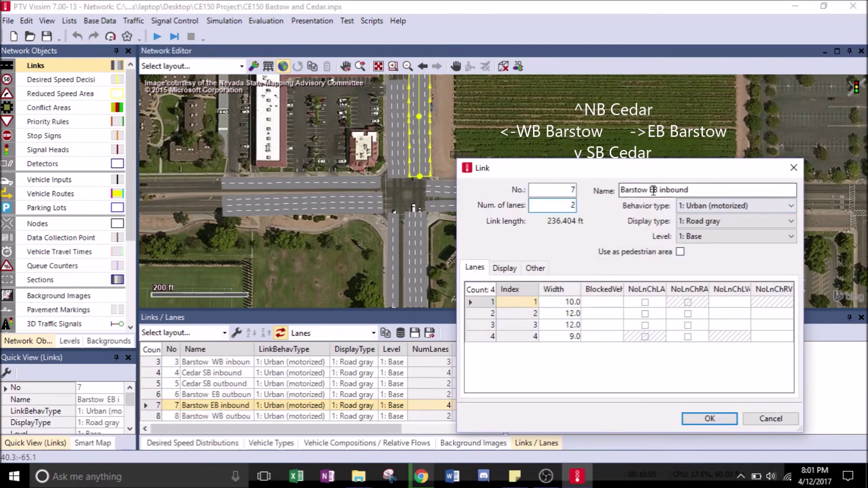
{"action": "left_click_drag", "start_coordinate": [653, 189], "coordinate": [611, 197]}
{"action": "type", "text": "Cedar "}
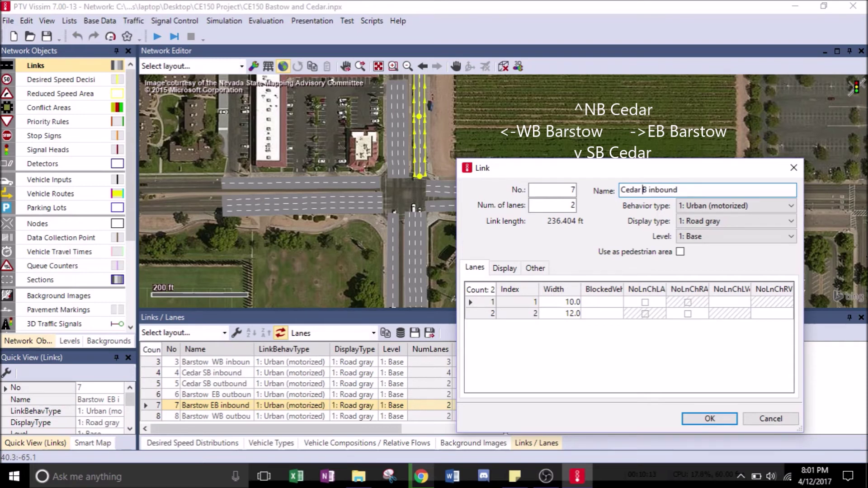
{"action": "type", "text": "N"}
{"action": "type", "text": "out"}
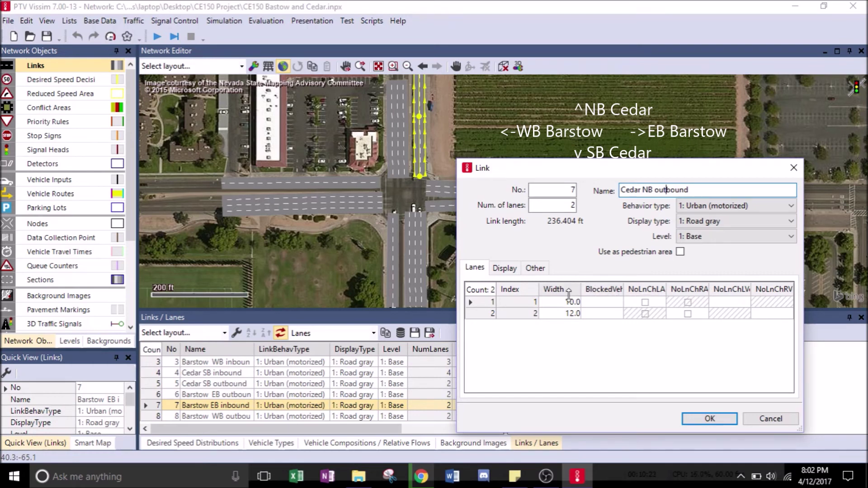
Set the Cedar NB outbound link's first lane to 12 ft wide and apply the properties.
{"action": "left_click", "coordinate": [565, 301]}
{"action": "type", "text": "12"}
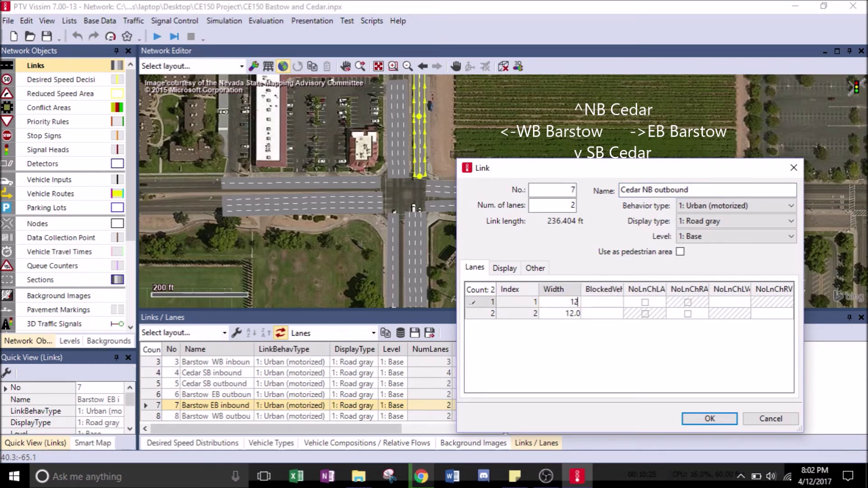
{"action": "left_click", "coordinate": [710, 419]}
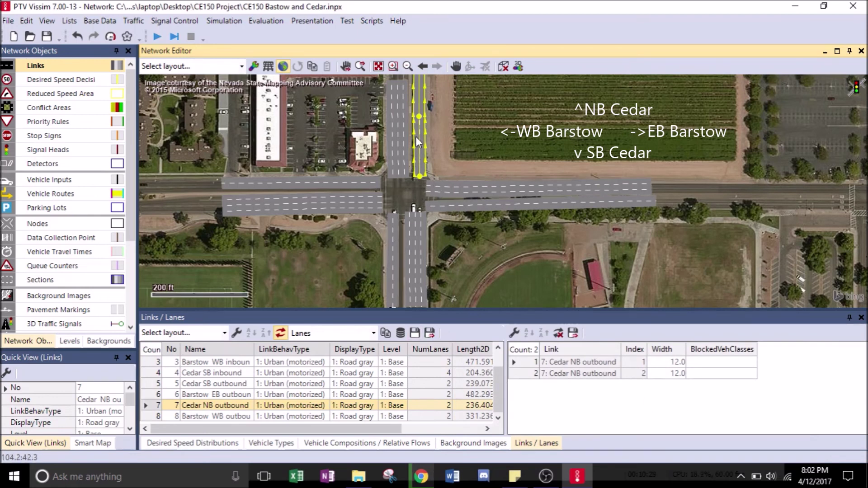
Shift the Cedar SB outbound link slightly east and the Cedar NB inbound link slightly west so they sit side by side south of the intersection.
{"action": "left_click_drag", "start_coordinate": [552, 311], "coordinate": [552, 322]}
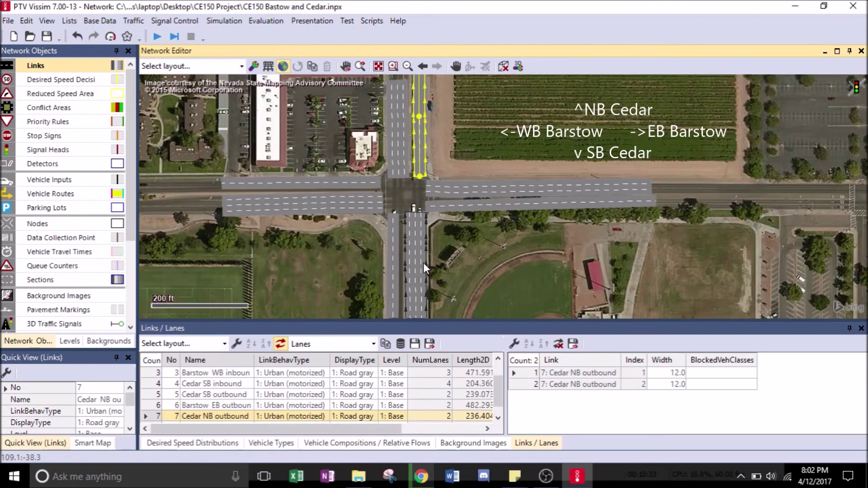
{"action": "left_click", "coordinate": [391, 262]}
{"action": "left_click_drag", "start_coordinate": [399, 263], "coordinate": [395, 264]}
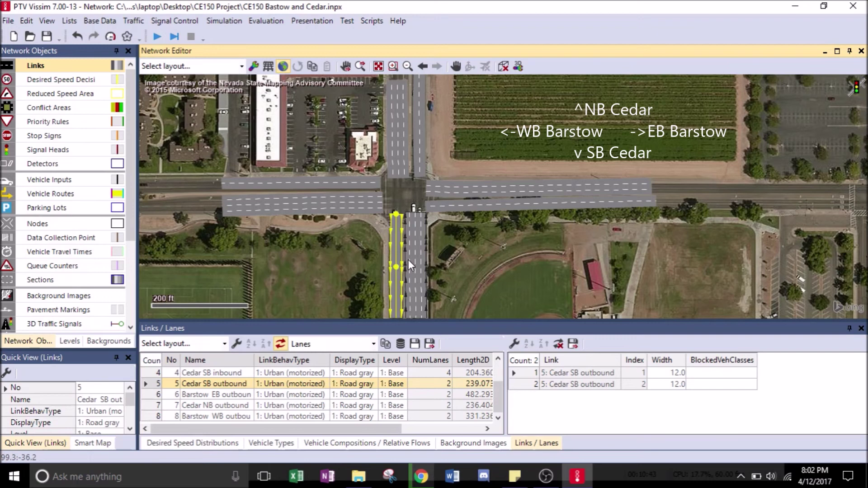
{"action": "left_click", "coordinate": [411, 268]}
{"action": "left_click_drag", "start_coordinate": [409, 263], "coordinate": [406, 261]}
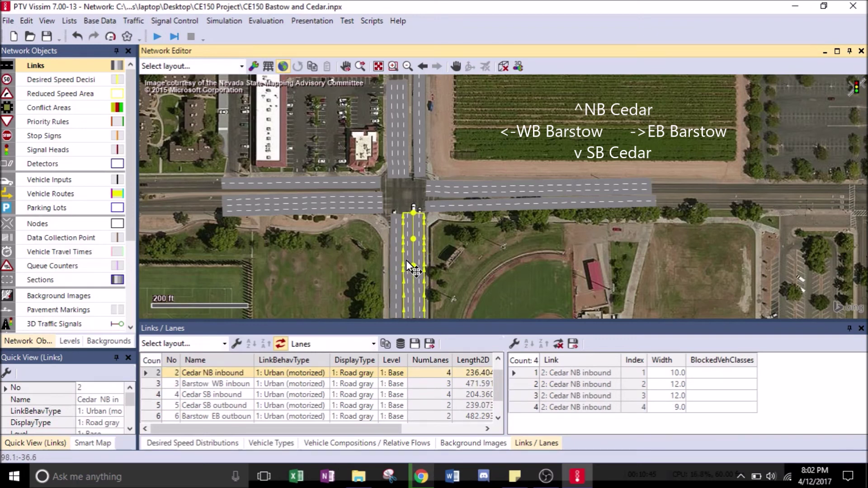
Shift the Barstow EB outbound link slightly east and adjust the Barstow WB inbound link's intersection end so the two line up.
{"action": "left_click", "coordinate": [454, 208]}
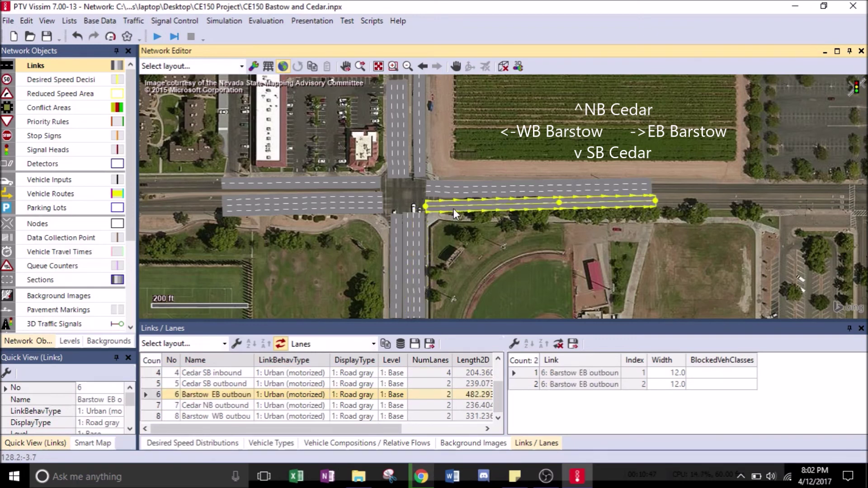
{"action": "left_click_drag", "start_coordinate": [454, 207], "coordinate": [429, 202]}
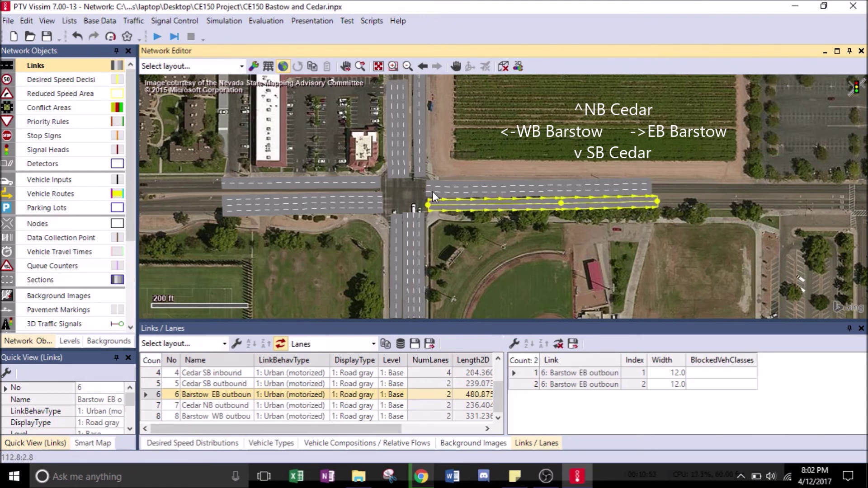
{"action": "left_click", "coordinate": [446, 185]}
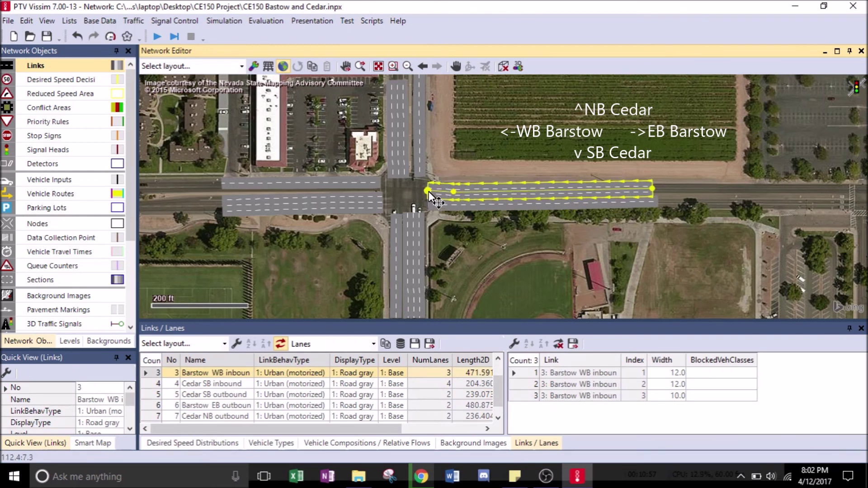
{"action": "left_click_drag", "start_coordinate": [428, 193], "coordinate": [428, 190]}
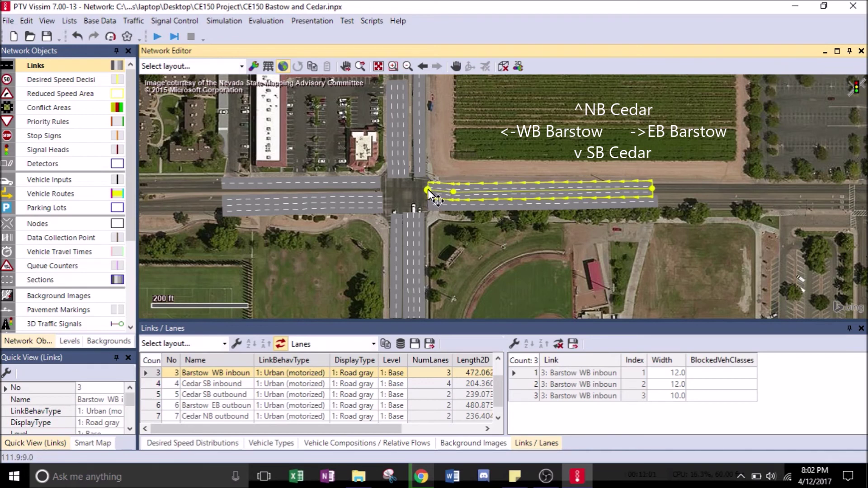
{"action": "left_click_drag", "start_coordinate": [429, 193], "coordinate": [427, 192]}
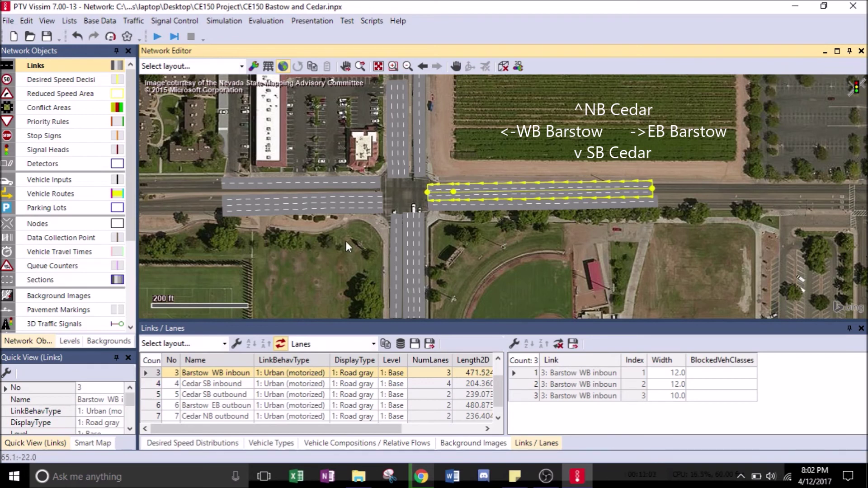
Nudge the Cedar NB outbound link and both Barstow links west of the intersection into alignment, and save the network file.
{"action": "left_click", "coordinate": [417, 138]}
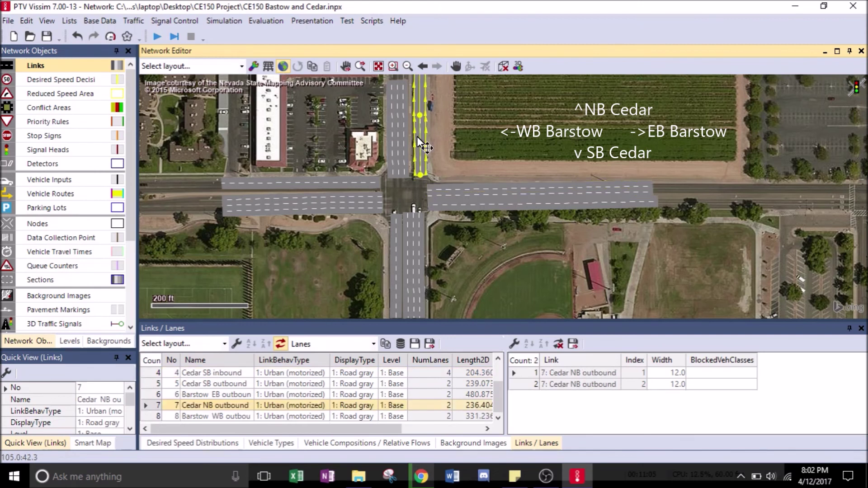
{"action": "left_click", "coordinate": [367, 180]}
{"action": "left_click", "coordinate": [357, 202]}
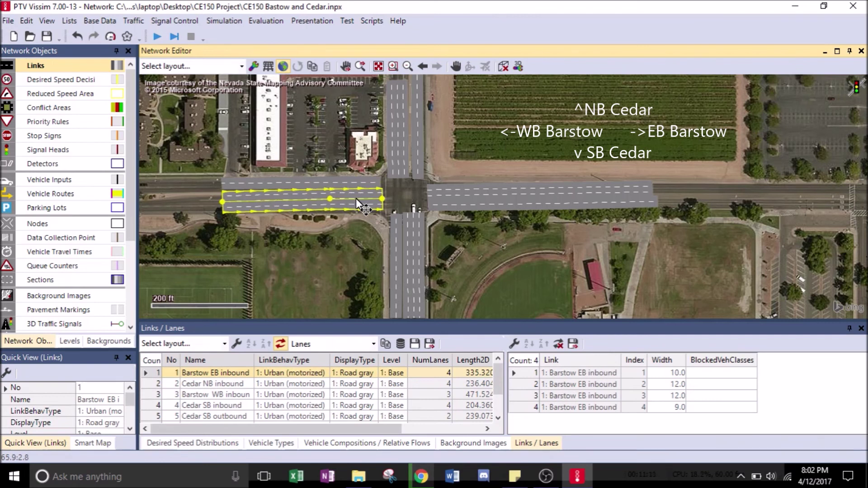
{"action": "left_click_drag", "start_coordinate": [356, 198], "coordinate": [359, 186]}
{"action": "left_click", "coordinate": [354, 185]}
{"action": "left_click", "coordinate": [354, 198]}
{"action": "left_click", "coordinate": [358, 183]}
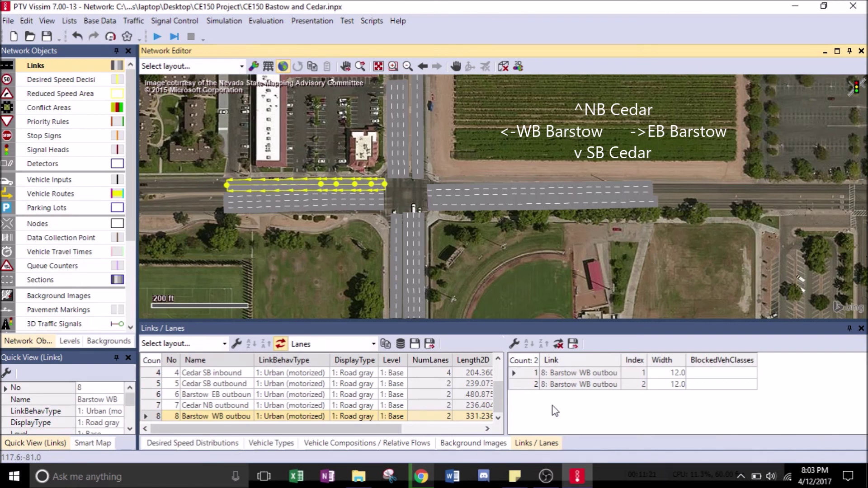
{"action": "left_click", "coordinate": [46, 37]}
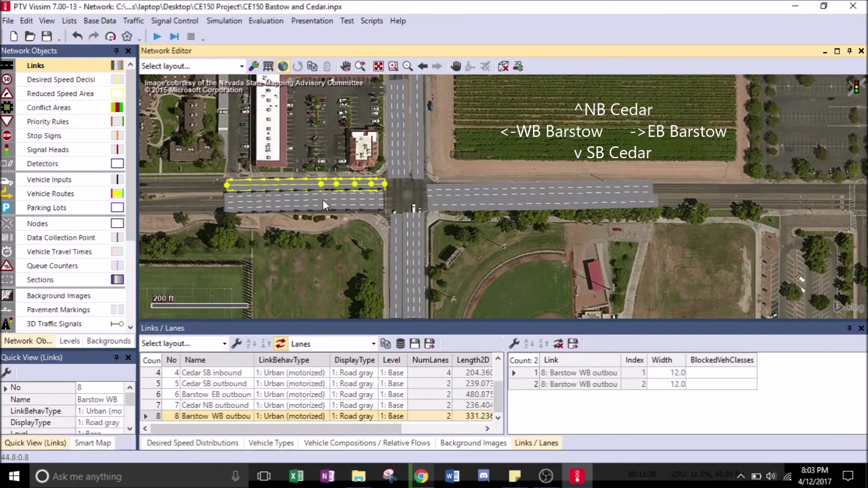
Extend the Barstow EB inbound and WB outbound links farther west to matching ends, making the WB outbound link about 521 ft long.
{"action": "left_click", "coordinate": [225, 202]}
{"action": "left_click_drag", "start_coordinate": [220, 204], "coordinate": [136, 203]}
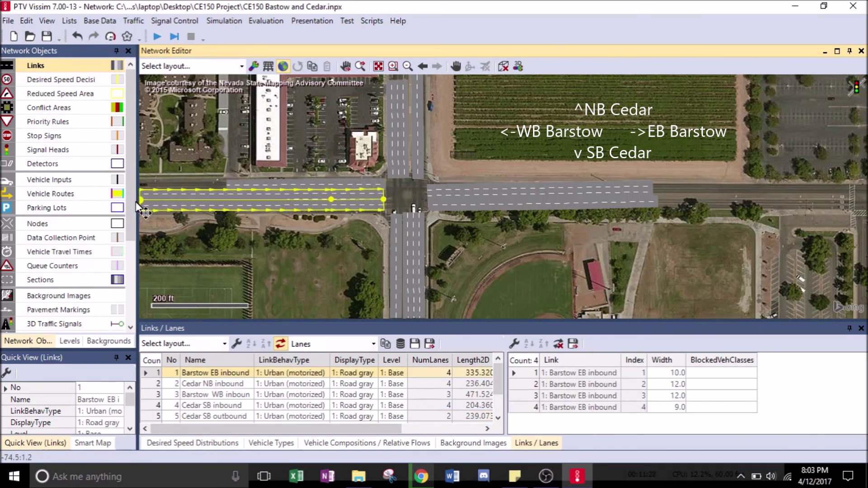
{"action": "left_click", "coordinate": [248, 181]}
{"action": "left_click_drag", "start_coordinate": [226, 185], "coordinate": [140, 185]}
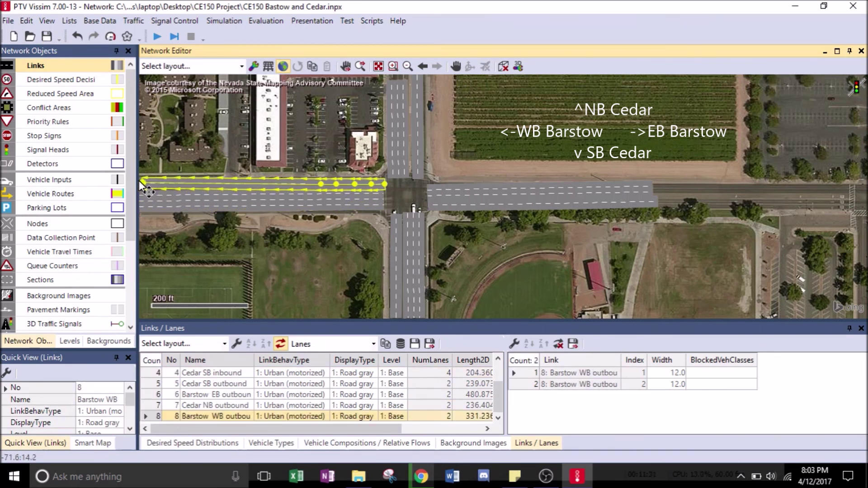
Extend the Barstow WB inbound link east to about 749 ft and the Barstow EB outbound link to about 748 ft.
{"action": "left_click", "coordinate": [590, 188]}
{"action": "left_click_drag", "start_coordinate": [654, 186], "coordinate": [782, 184]}
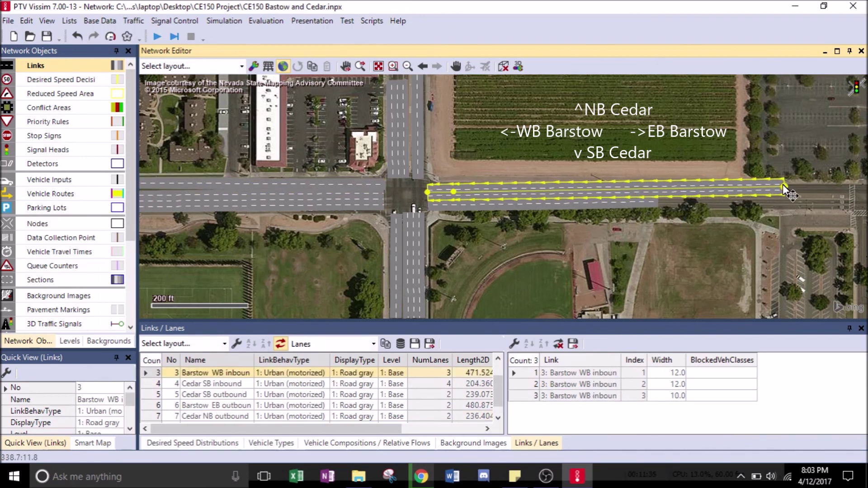
{"action": "left_click", "coordinate": [636, 207]}
{"action": "left_click_drag", "start_coordinate": [685, 202], "coordinate": [786, 200]}
Extend the Cedar SB inbound link north to about 503 ft, realign the Cedar NB outbound link and extend it to about 522 ft.
{"action": "left_click", "coordinate": [401, 142]}
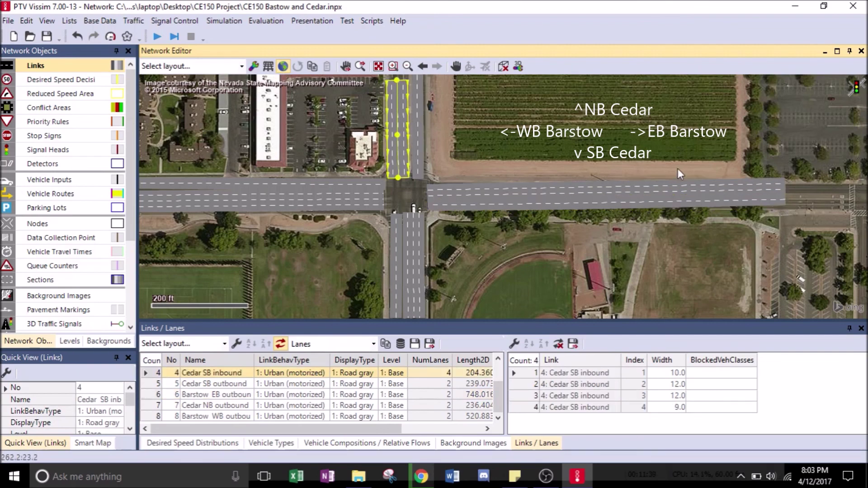
{"action": "scroll", "coordinate": [533, 192], "scroll_direction": "down", "scroll_amount": 2}
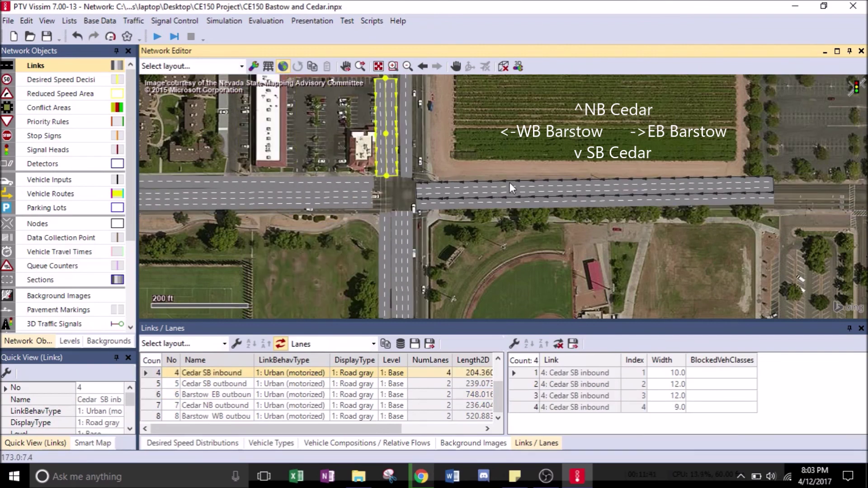
{"action": "left_click_drag", "start_coordinate": [505, 132], "coordinate": [481, 218]}
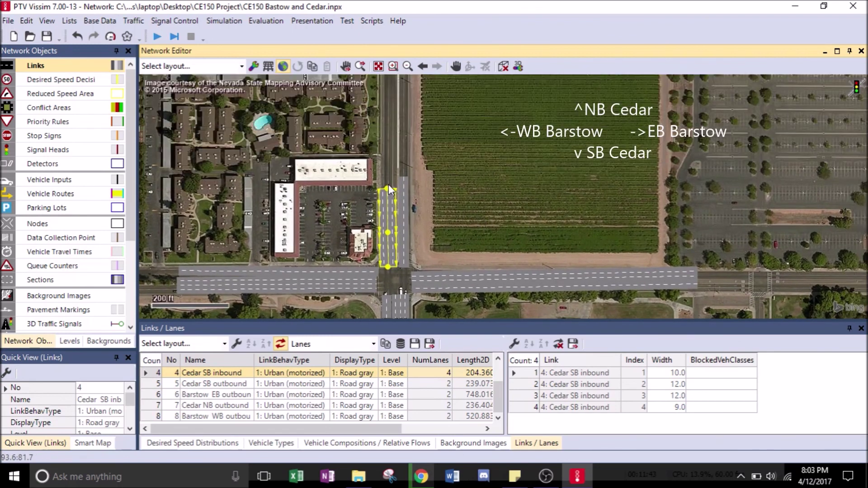
{"action": "left_click_drag", "start_coordinate": [388, 189], "coordinate": [388, 77]}
{"action": "left_click", "coordinate": [405, 181]}
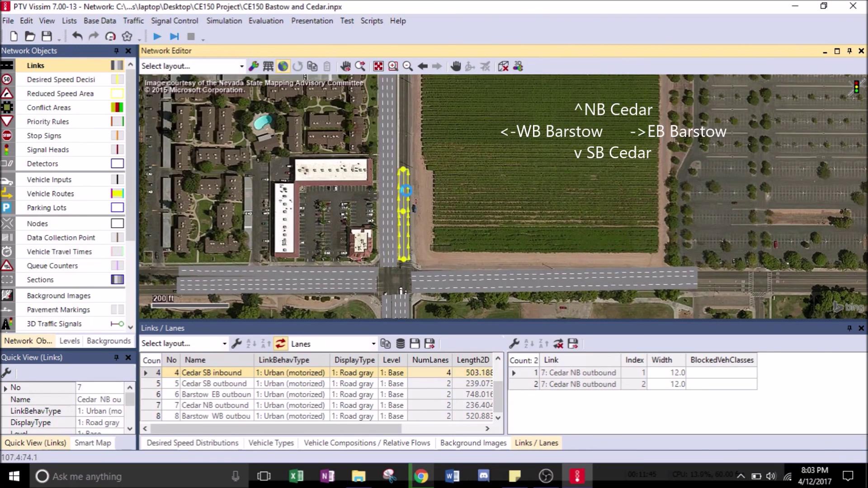
{"action": "left_click_drag", "start_coordinate": [405, 229], "coordinate": [403, 237]}
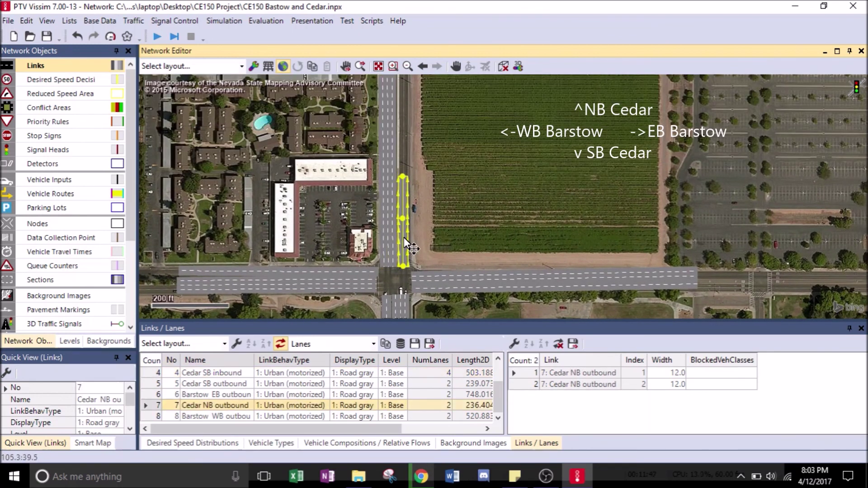
{"action": "left_click_drag", "start_coordinate": [403, 177], "coordinate": [405, 72]}
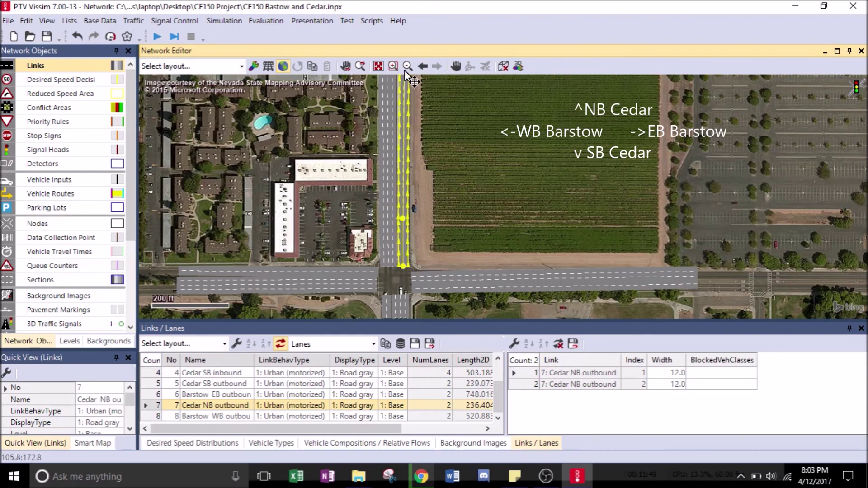
Extend the Cedar NB inbound link farther south and the Cedar SB outbound link to about 466 ft, and save the network file.
{"action": "scroll", "coordinate": [486, 174], "scroll_direction": "down", "scroll_amount": 3}
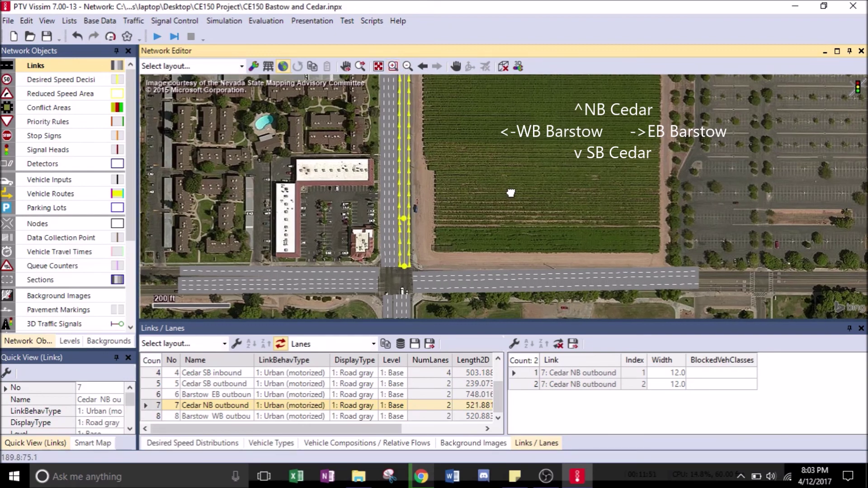
{"action": "scroll", "coordinate": [501, 135], "scroll_direction": "down", "scroll_amount": 2}
{"action": "scroll", "coordinate": [510, 241], "scroll_direction": "up", "scroll_amount": 1}
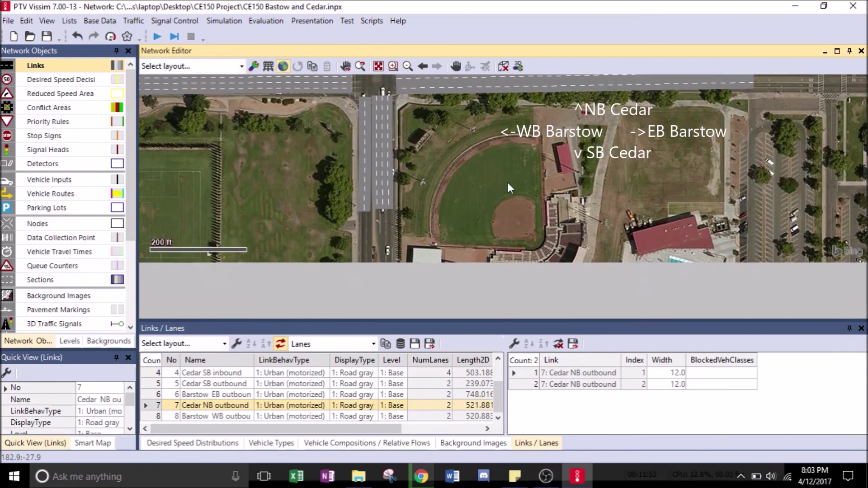
{"action": "left_click", "coordinate": [388, 199]}
{"action": "left_click_drag", "start_coordinate": [388, 212], "coordinate": [381, 319]}
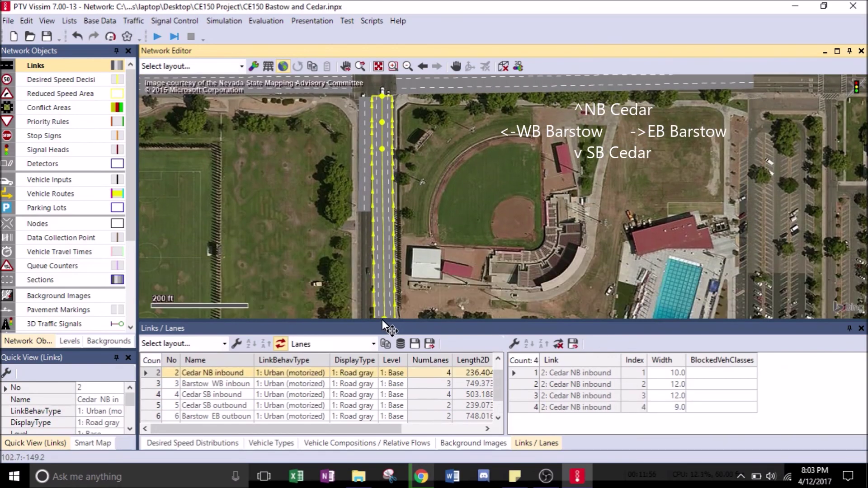
{"action": "left_click", "coordinate": [361, 196]}
{"action": "left_click_drag", "start_coordinate": [362, 209], "coordinate": [364, 322]}
{"action": "left_click", "coordinate": [468, 256]}
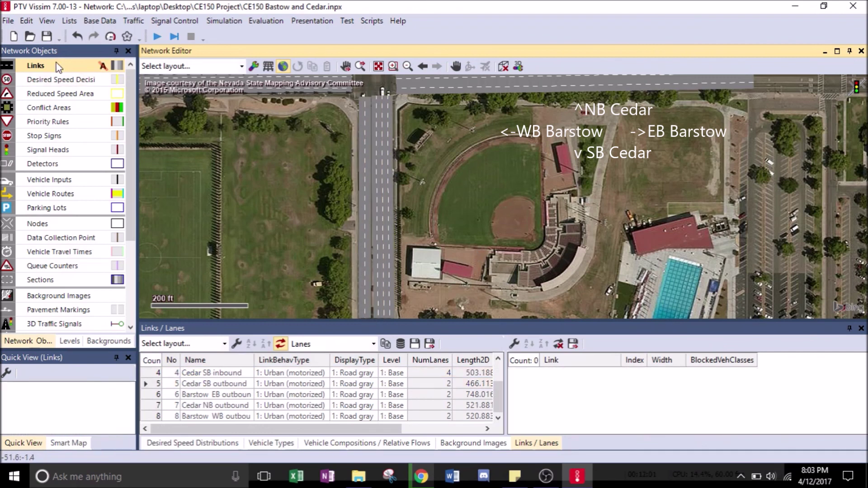
{"action": "left_click", "coordinate": [51, 37]}
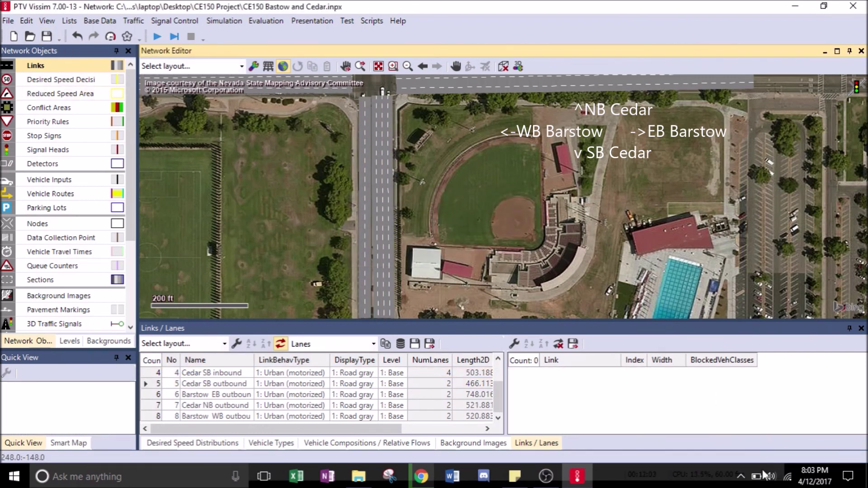